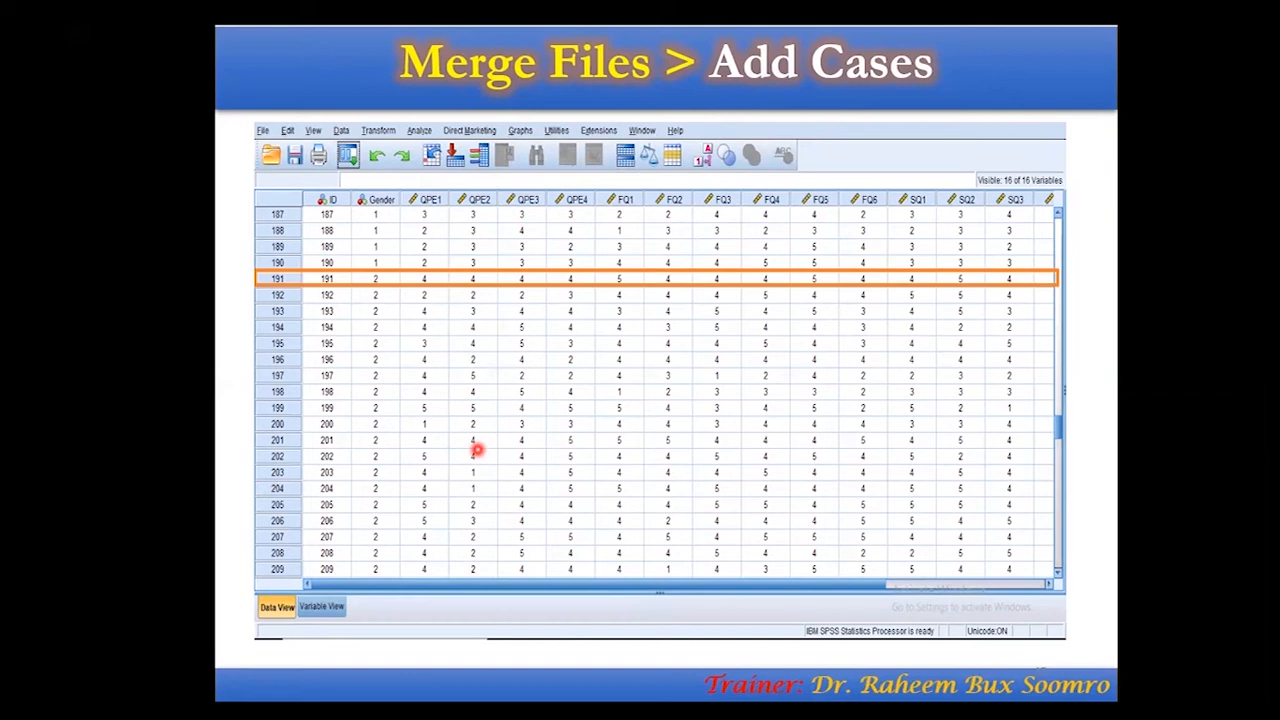
pyautogui.click(477, 451)
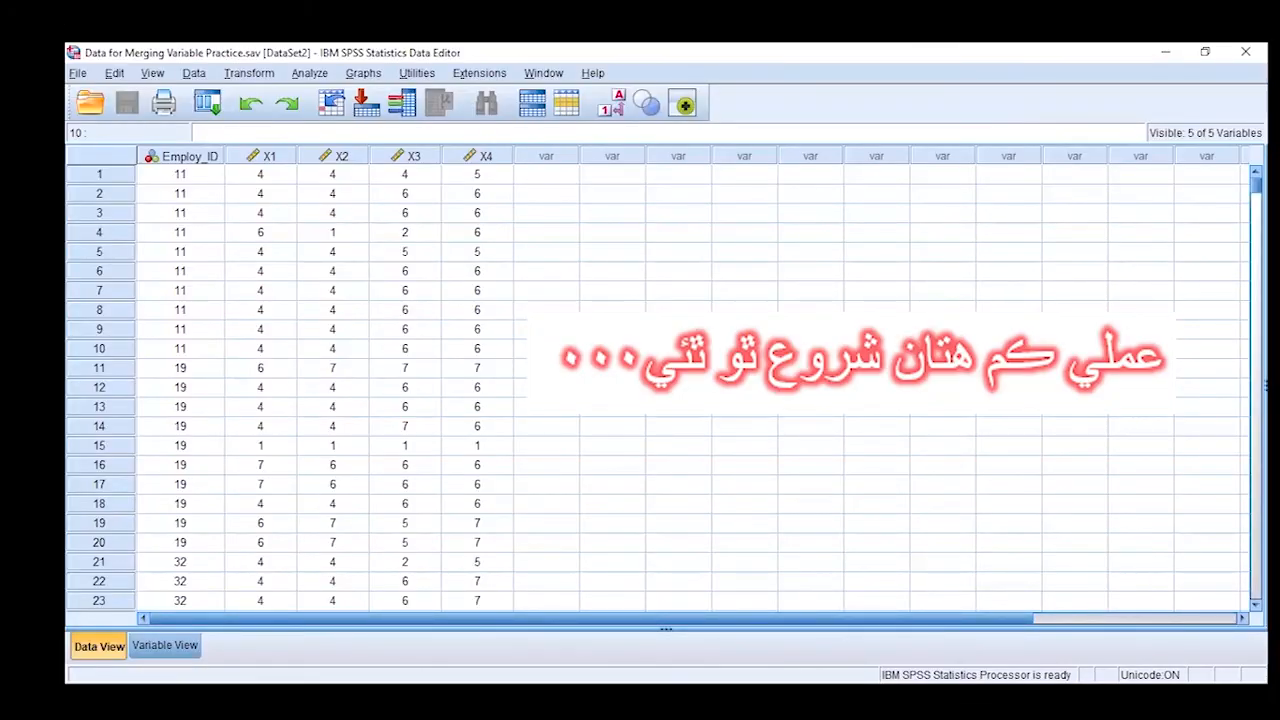
pyautogui.click(787, 346)
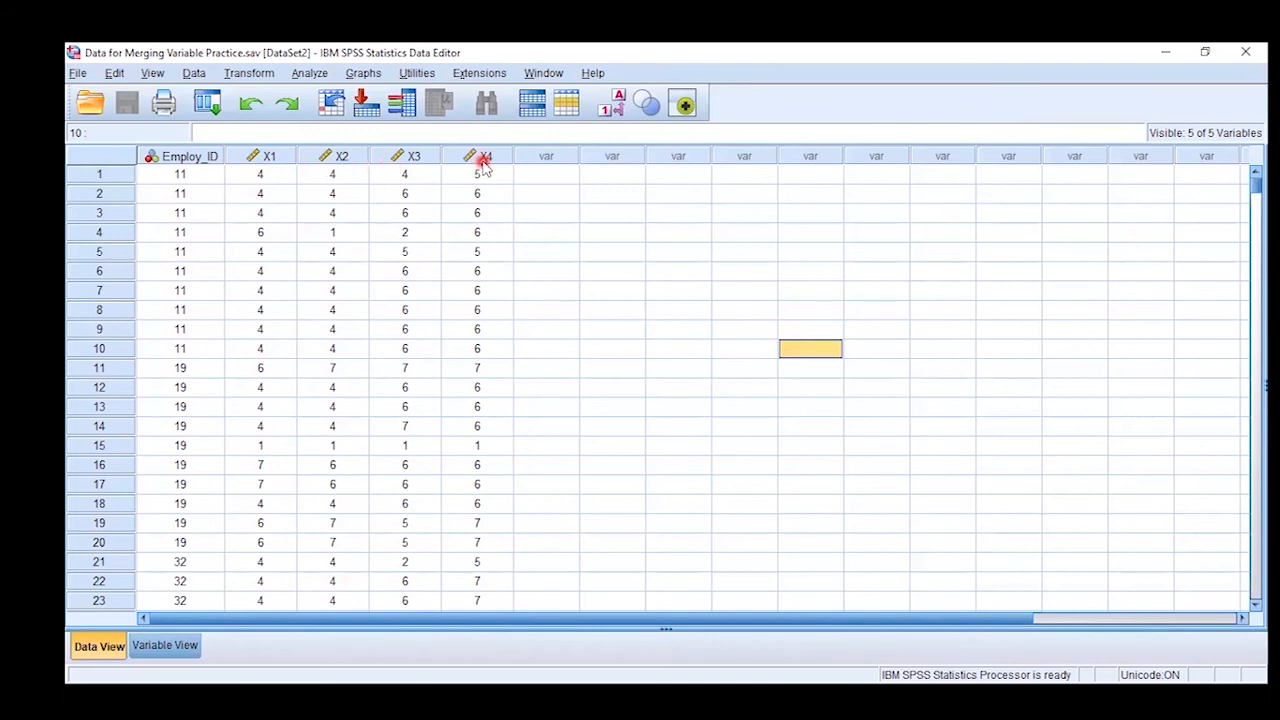
pyautogui.moveTo(483, 168)
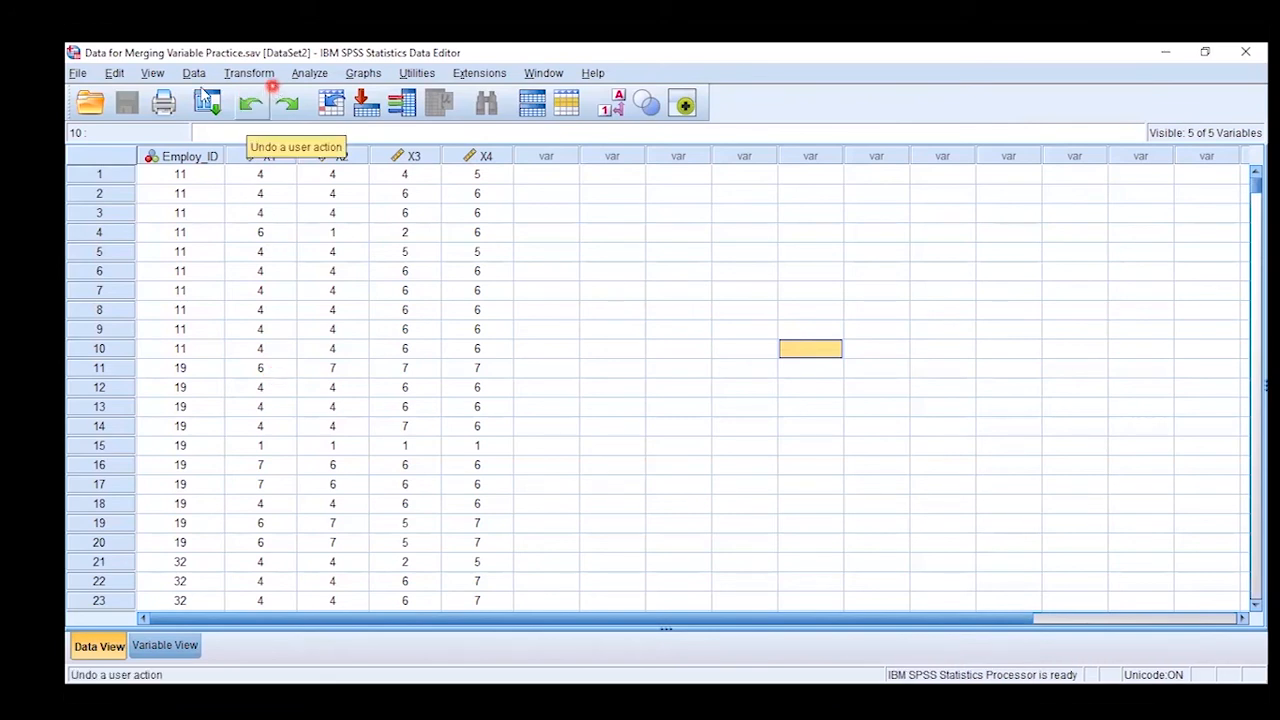
# - Start merging variables into the active dataset, choosing the open dataset Demographic Variable.sav as the source
pyautogui.click(194, 75)
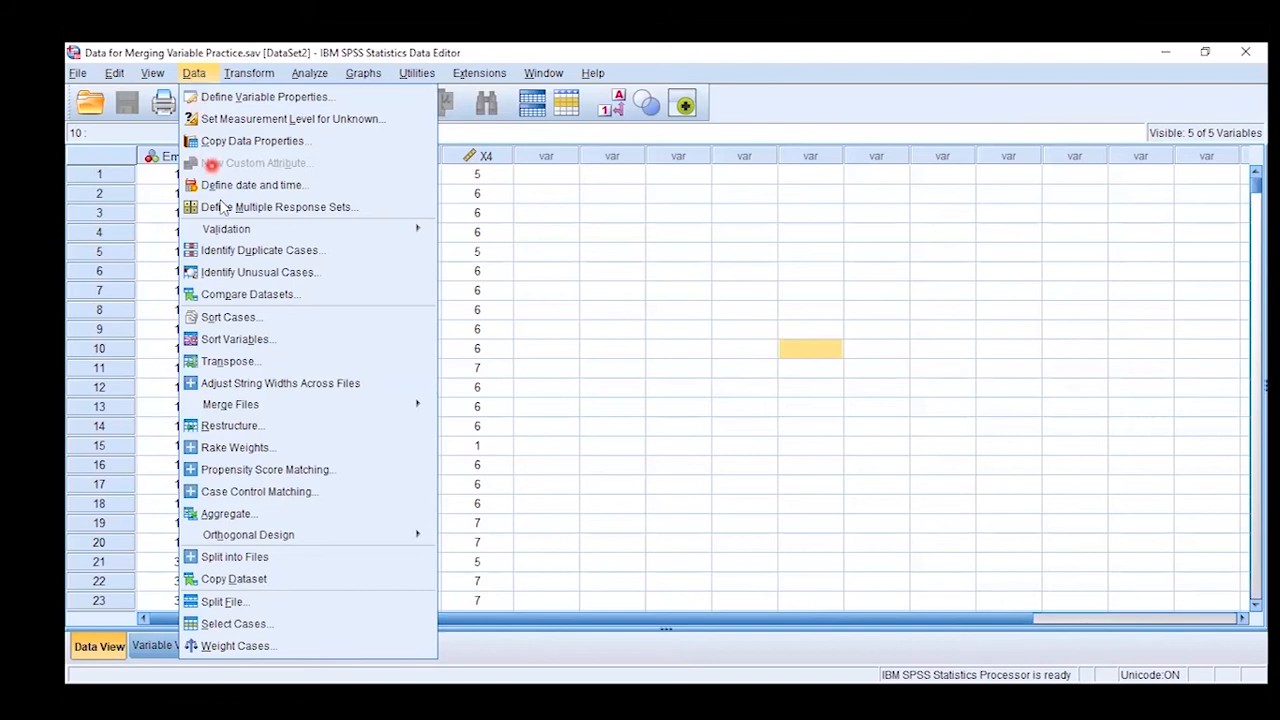
pyautogui.moveTo(370, 412)
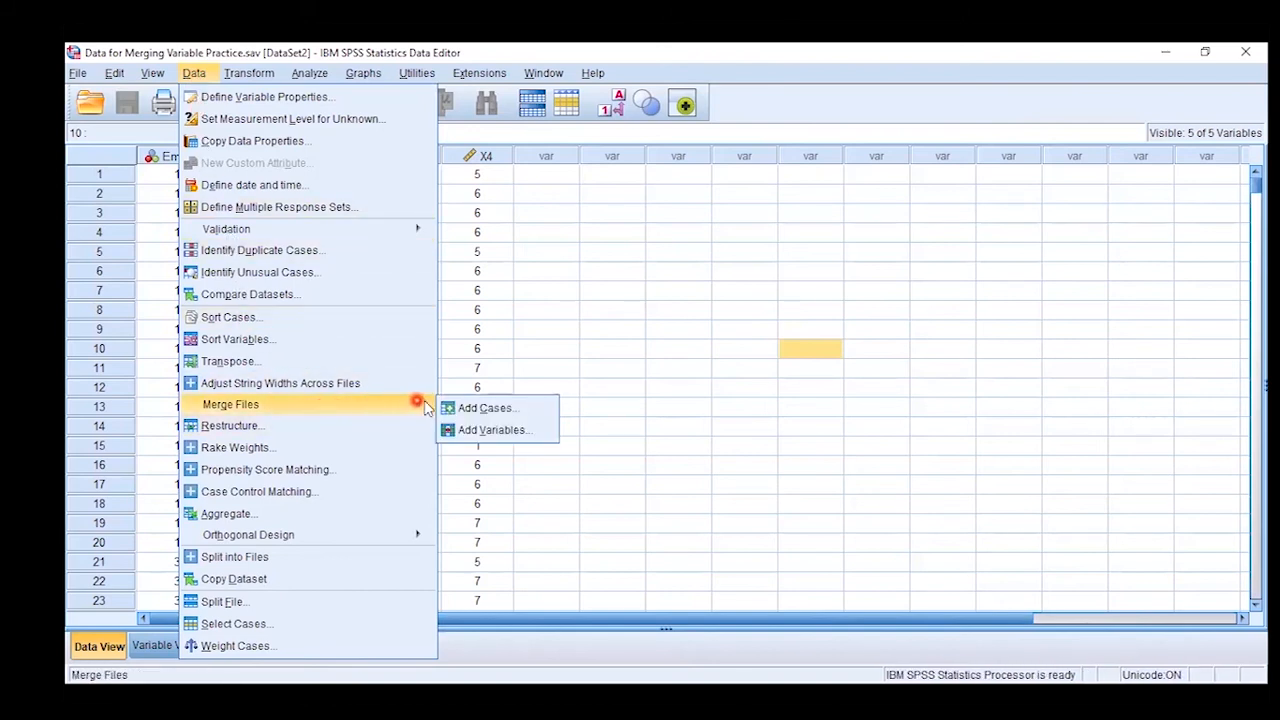
pyautogui.click(496, 431)
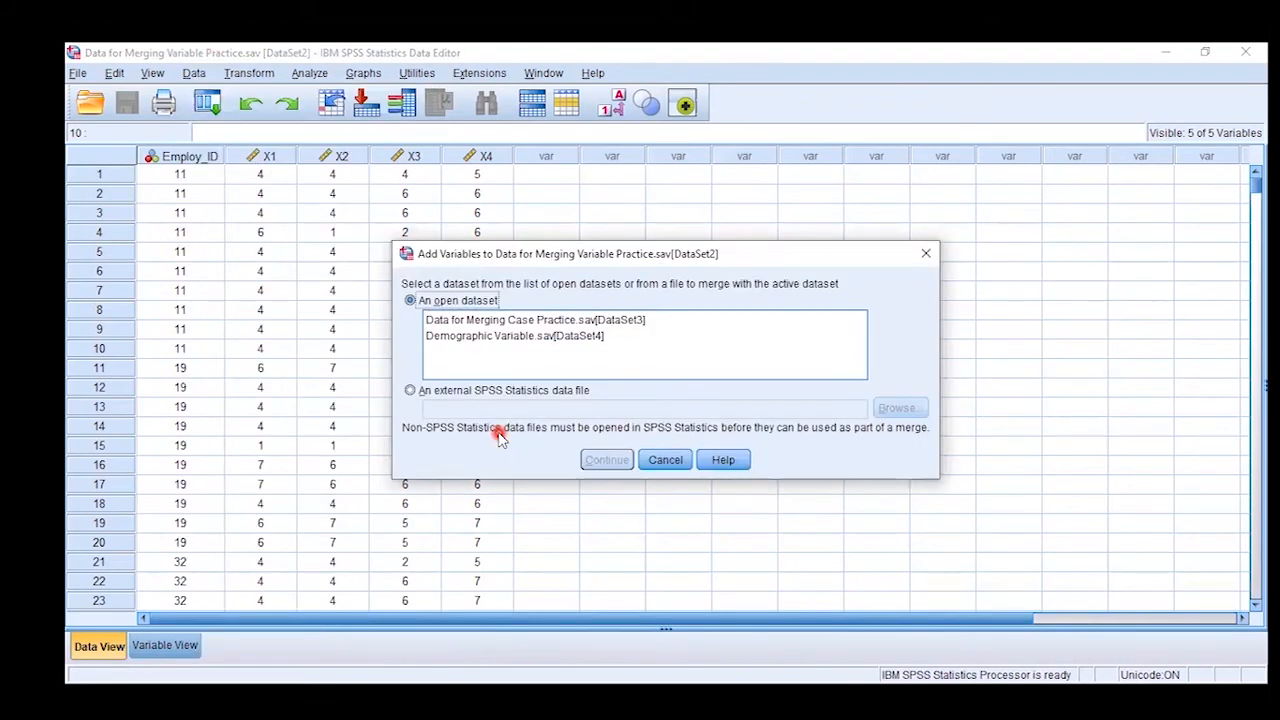
pyautogui.click(497, 336)
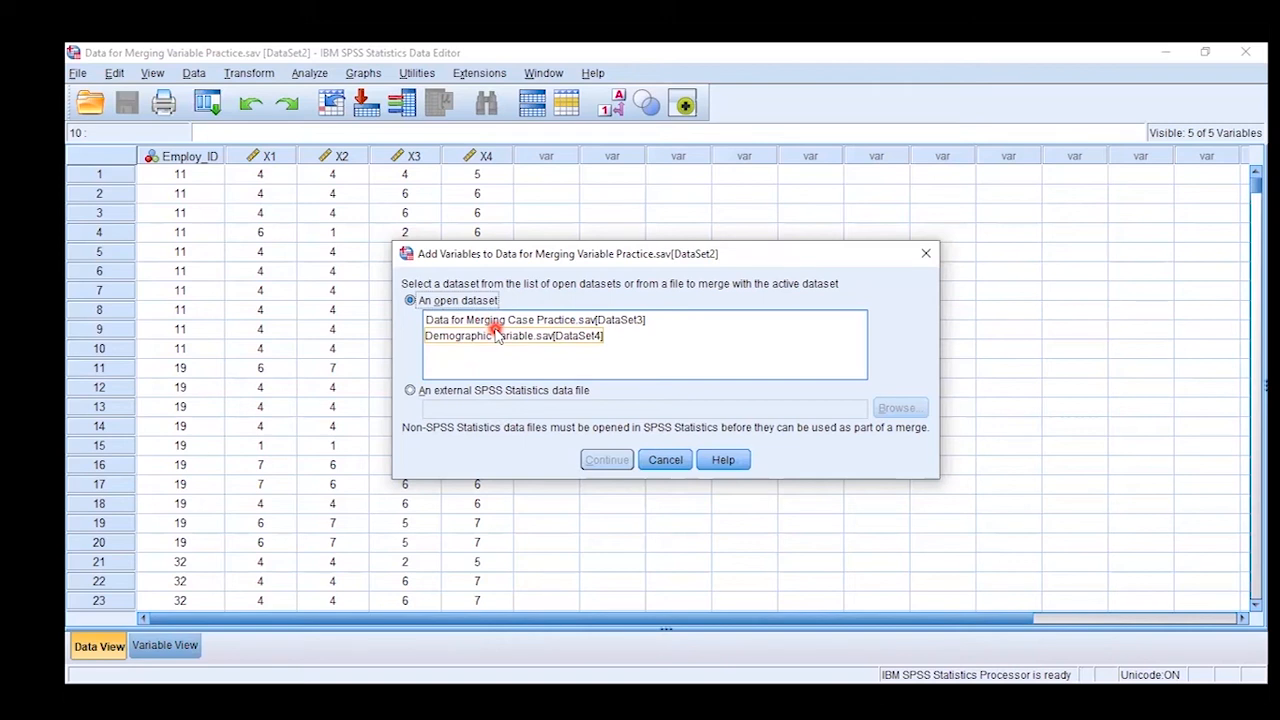
pyautogui.click(497, 336)
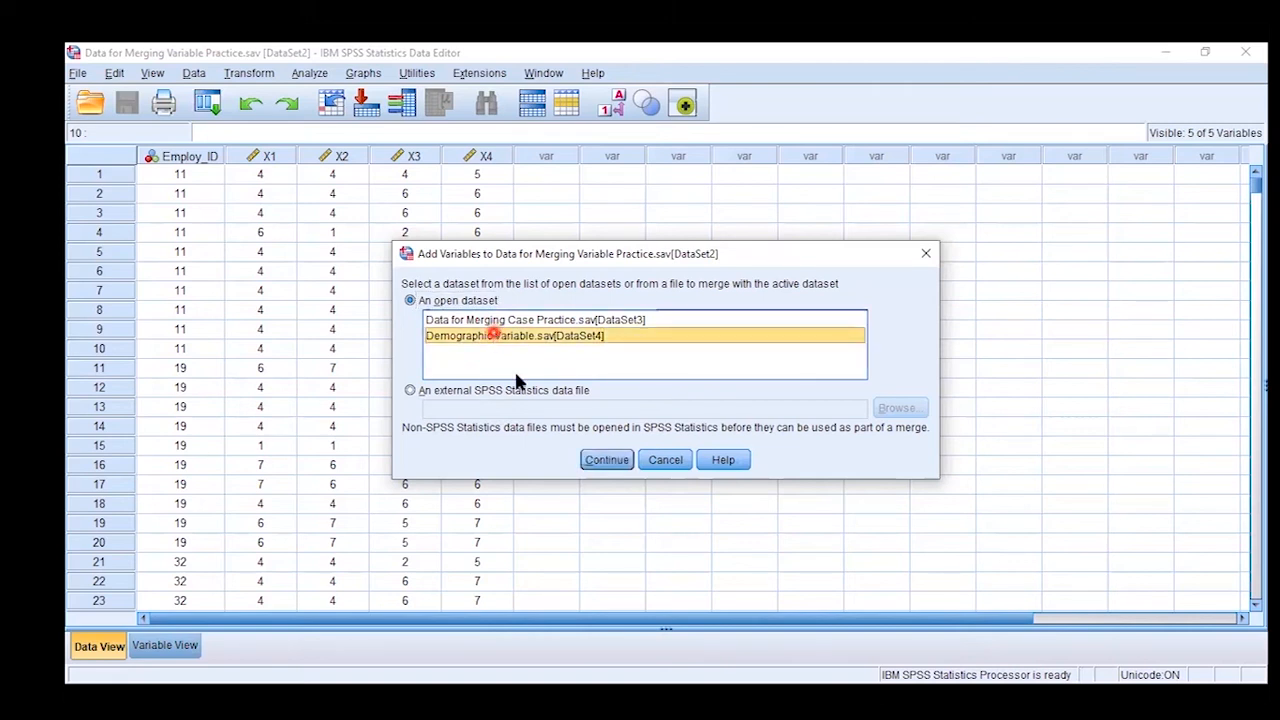
pyautogui.click(610, 463)
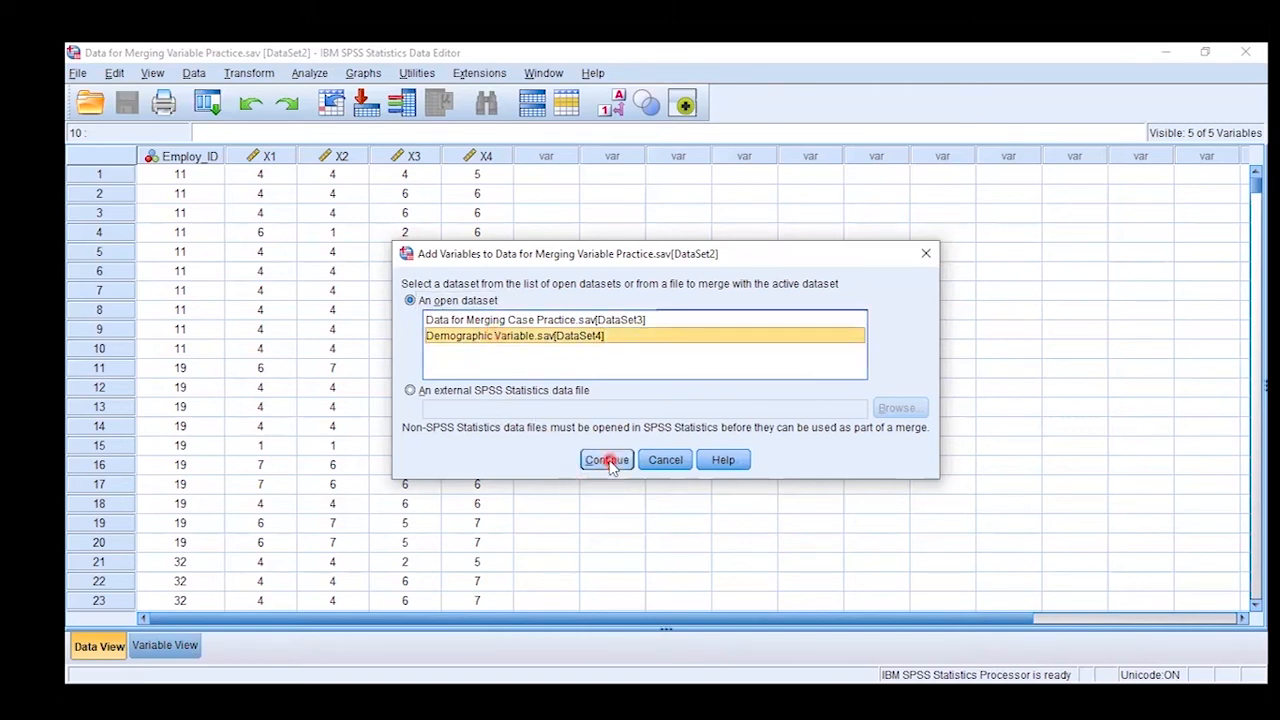
pyautogui.click(590, 320)
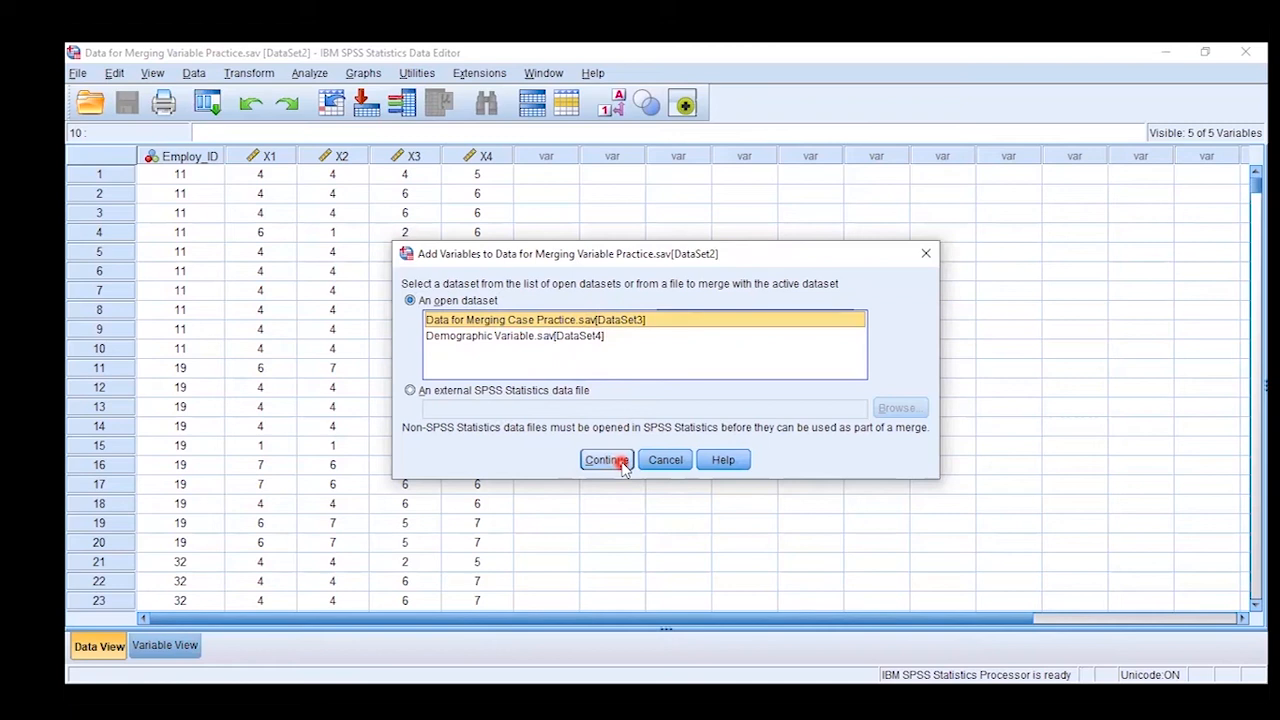
pyautogui.click(572, 340)
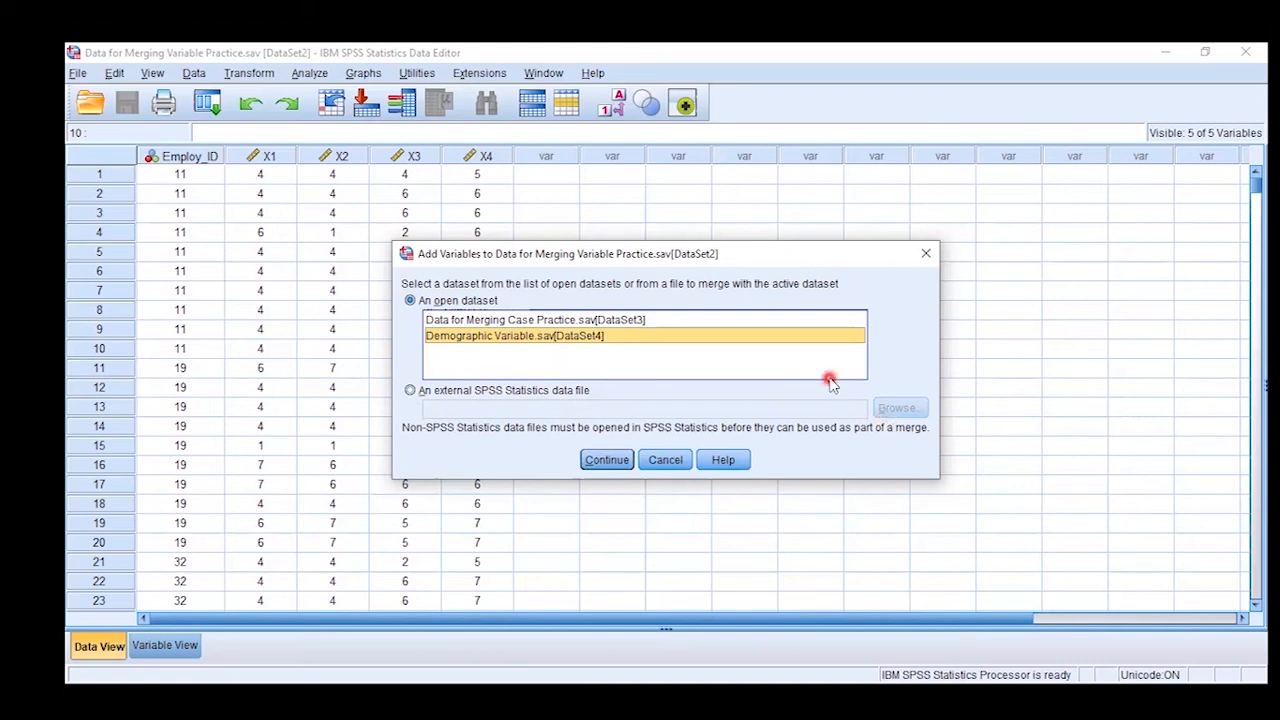
pyautogui.click(619, 464)
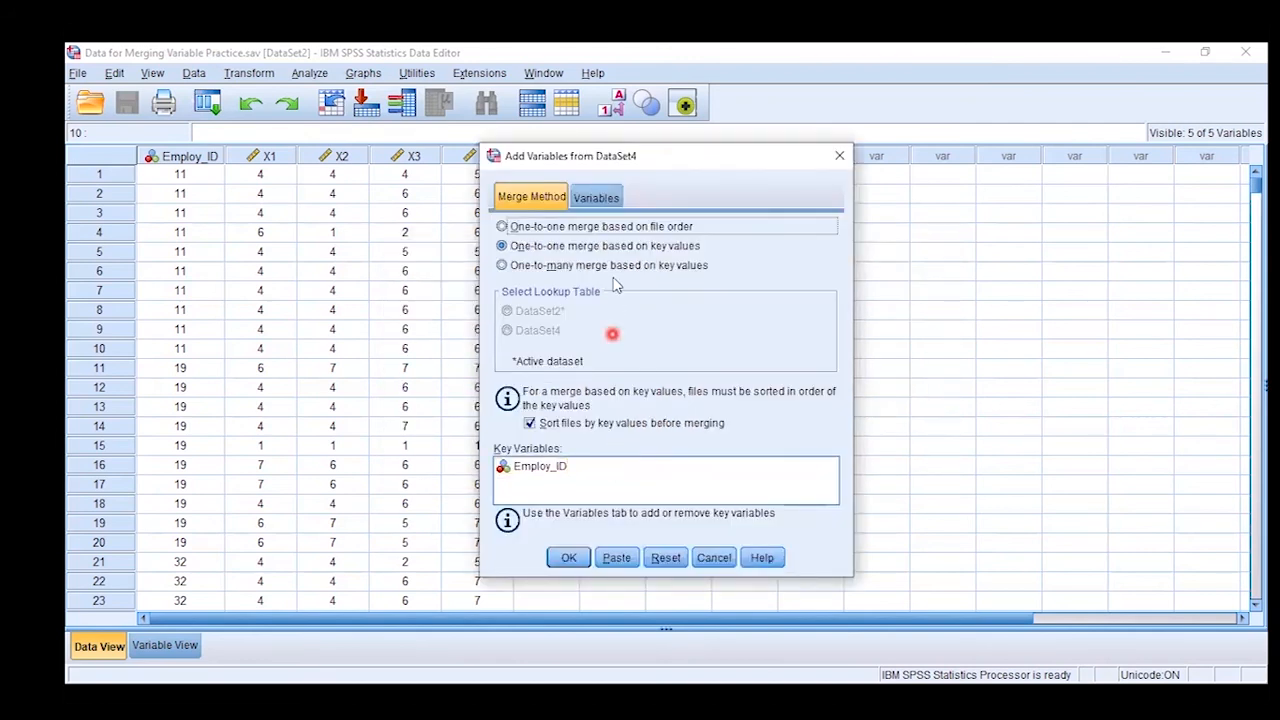
# - Choose the one-to-one merge based on file order and run the merge
pyautogui.click(610, 227)
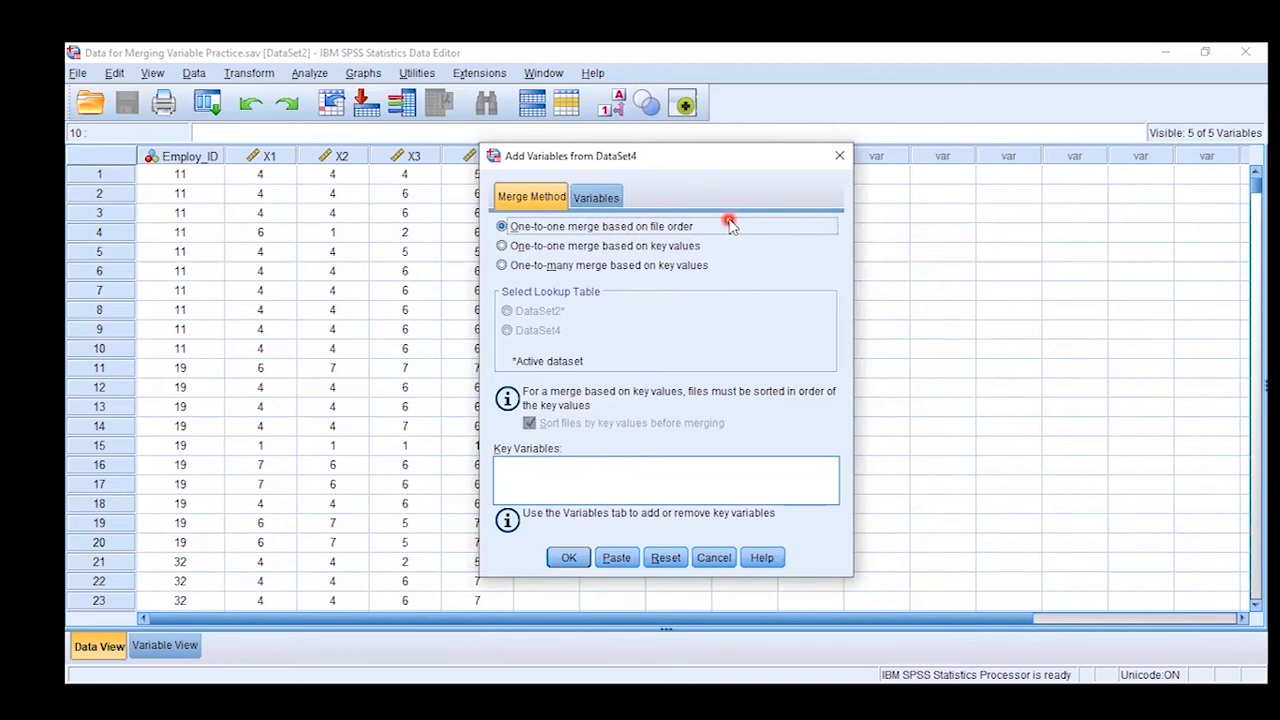
pyautogui.click(556, 246)
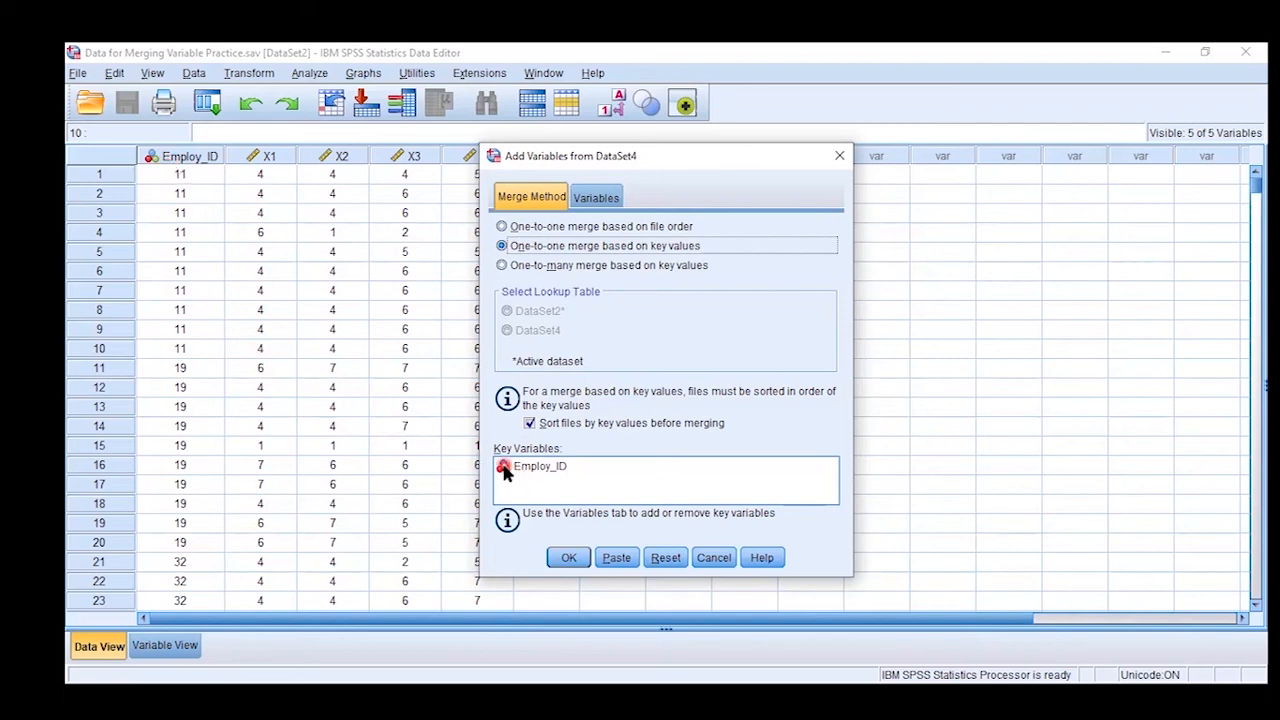
pyautogui.click(560, 227)
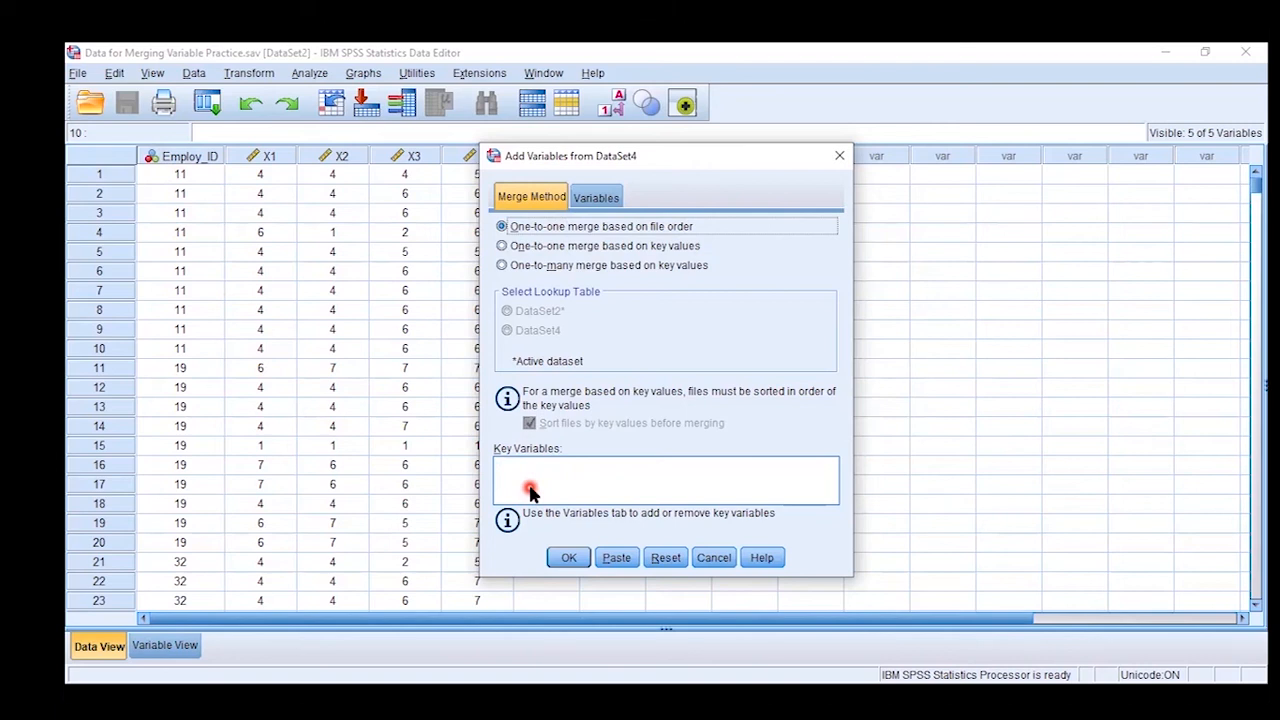
pyautogui.click(578, 566)
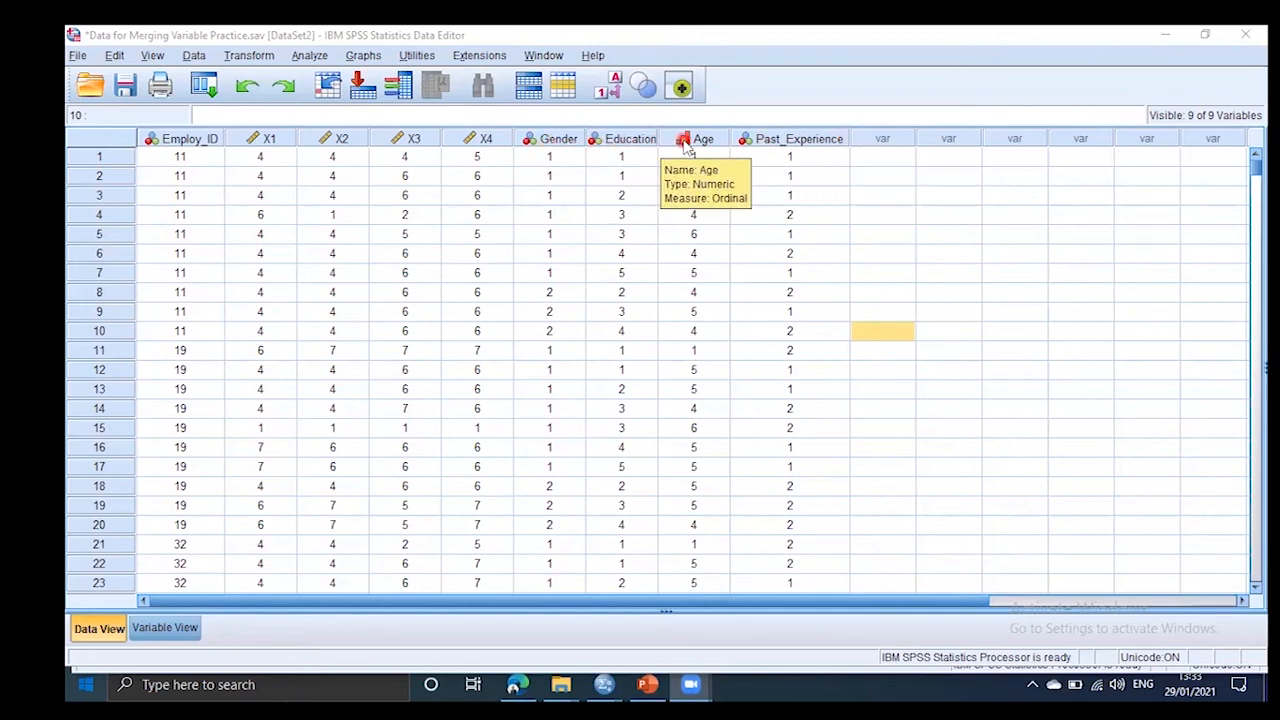
# - Delete the cases without an Employ_ID, rows 258 to 566, from the merged dataset and review the remaining rows
pyautogui.moveTo(1254, 163); pyautogui.dragTo(1262, 343)
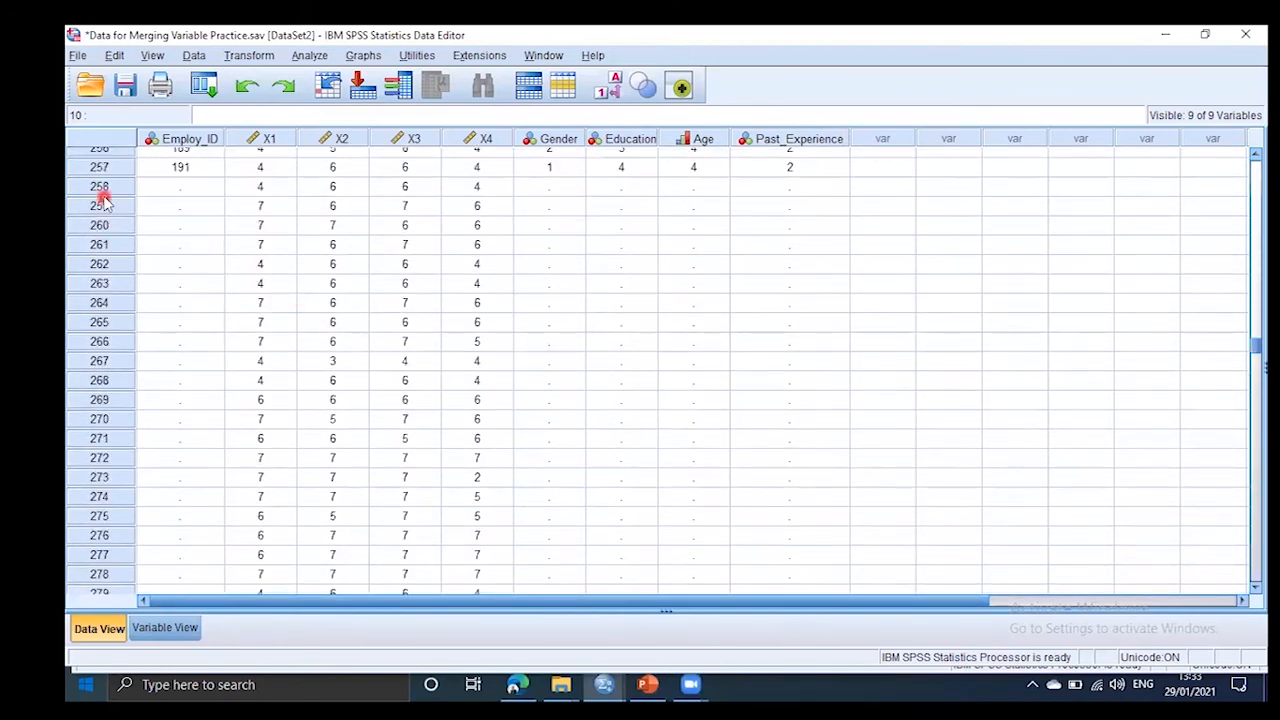
pyautogui.moveTo(107, 193); pyautogui.dragTo(297, 163)
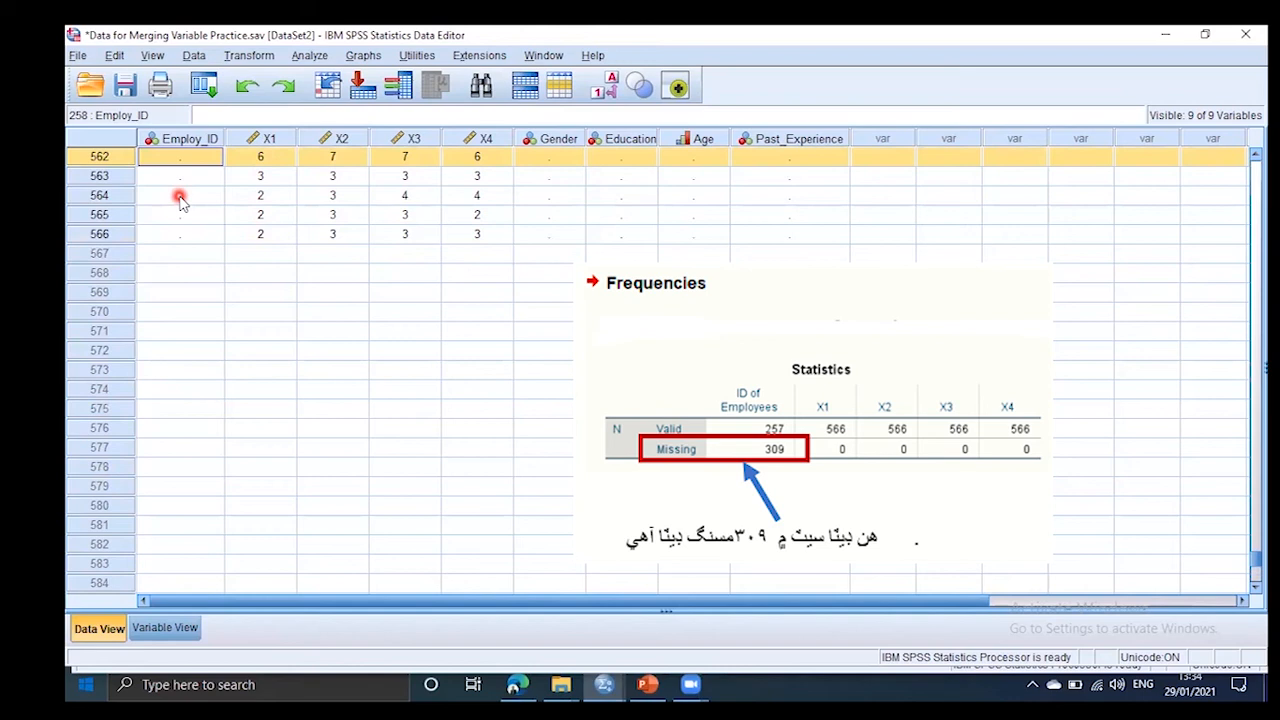
pyautogui.hotkey('shift', 'Down')
pyautogui.hotkey('shift', 'Down')
pyautogui.hotkey('shift', 'Down')
pyautogui.hotkey('shift', 'Down')
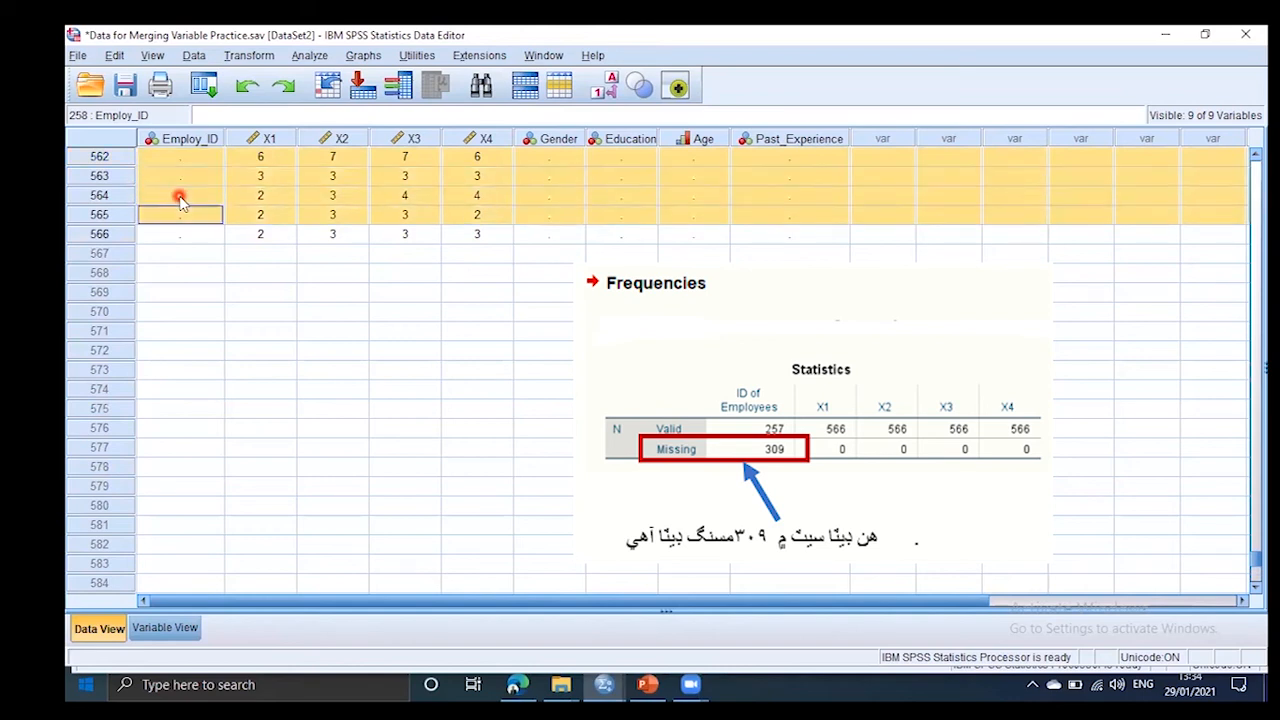
pyautogui.press('Delete')
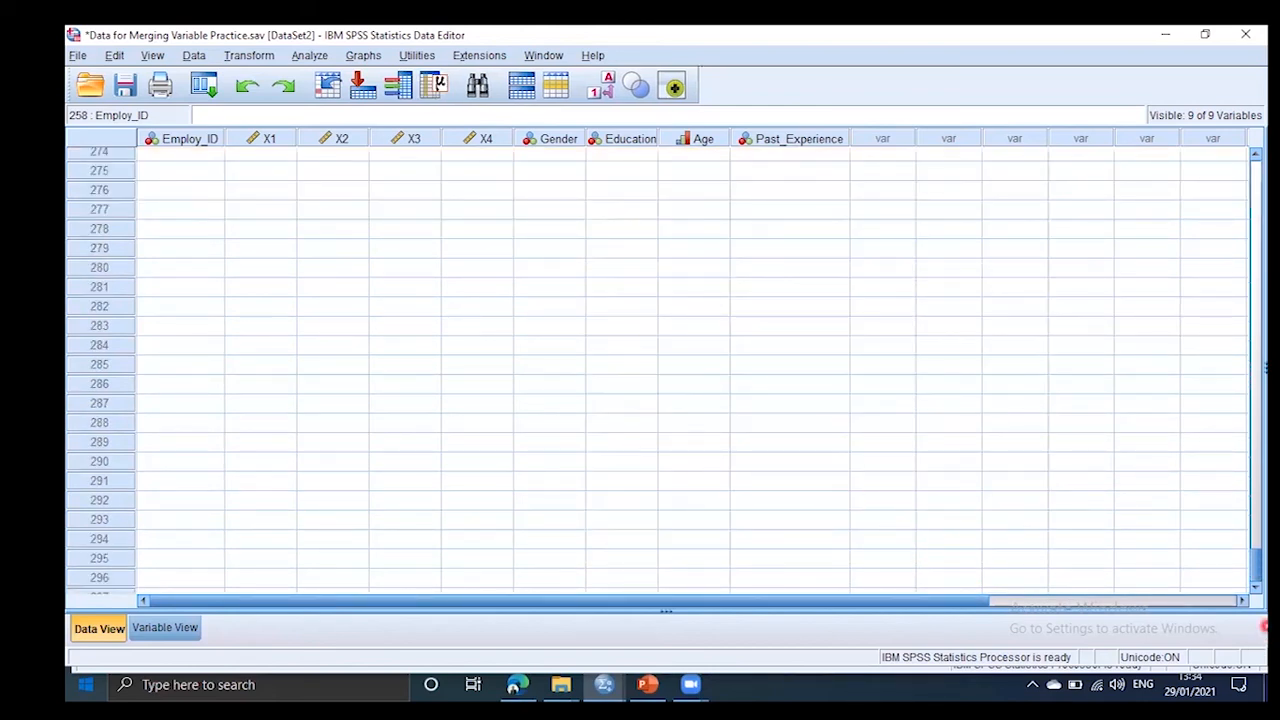
pyautogui.scroll(3, 1262, 515)
pyautogui.moveTo(1263, 515)
pyautogui.mouseDown()
pyautogui.moveTo(1262, 378)
pyautogui.moveTo(1262, 510)
pyautogui.mouseUp()
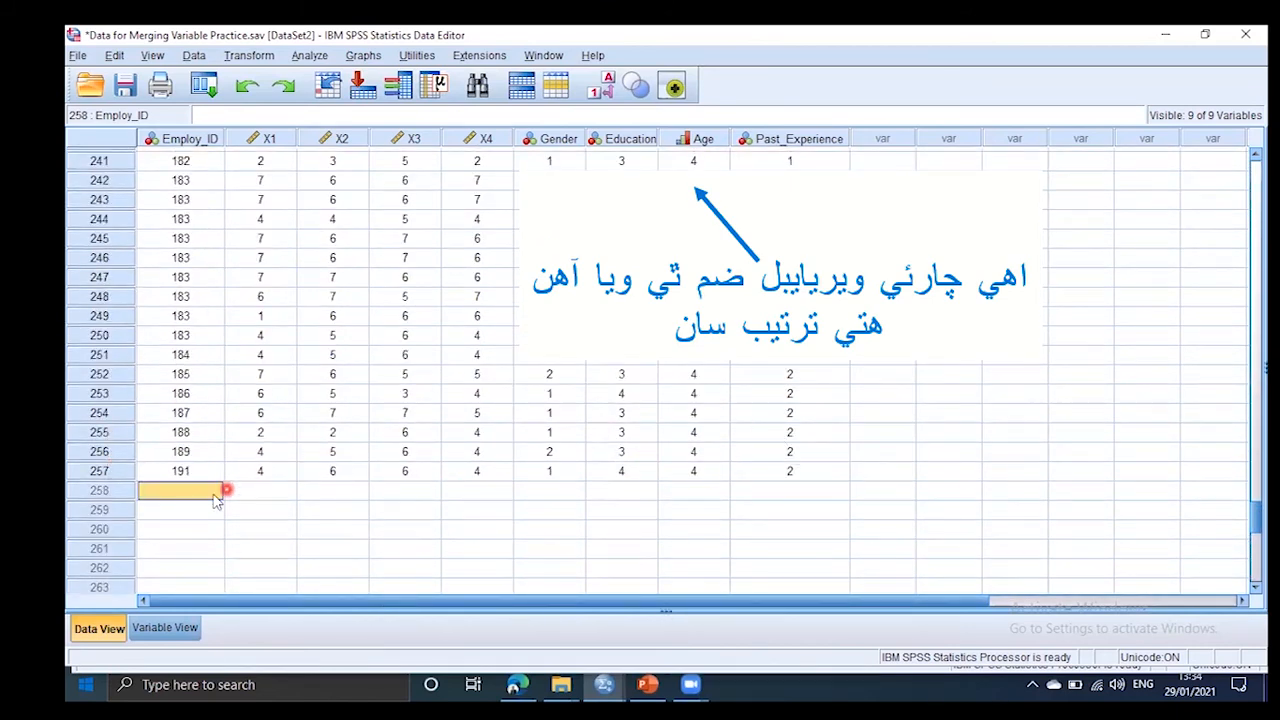
pyautogui.moveTo(1259, 516); pyautogui.dragTo(1260, 165)
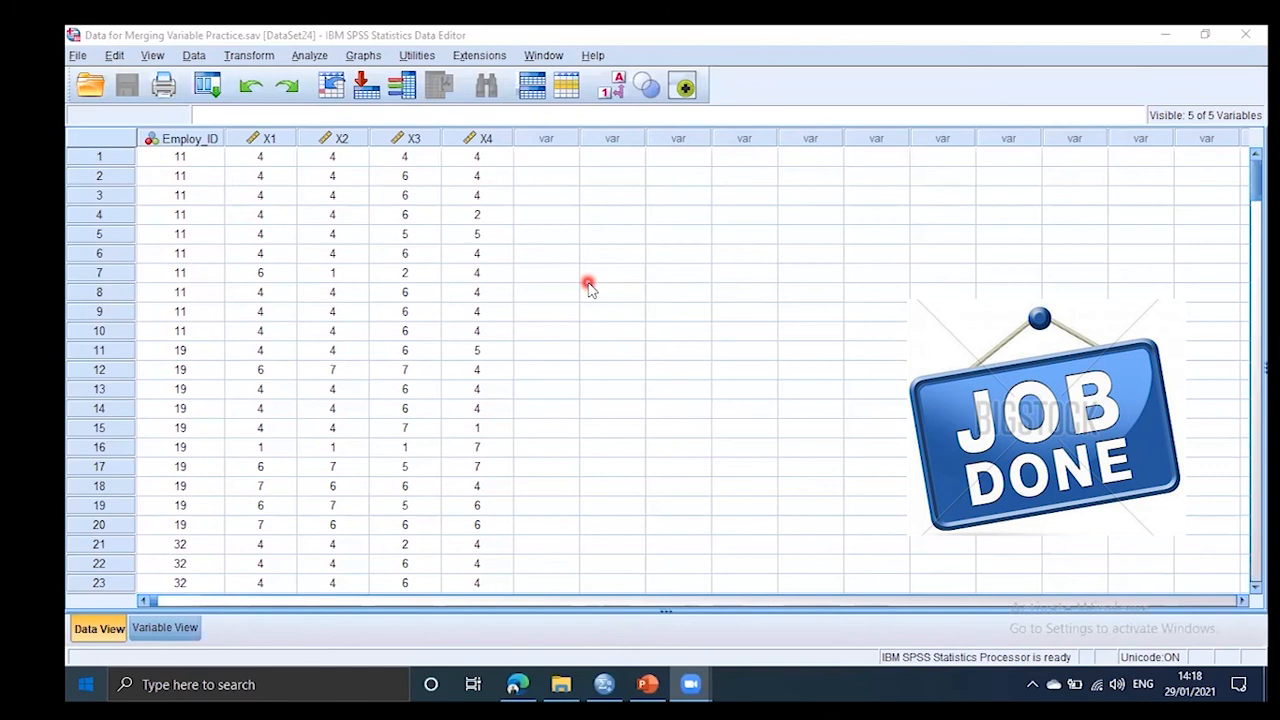
# - Start adding variables to the fresh practice dataset from the external SPSS file Demographic Variable.sav
pyautogui.click(207, 87)
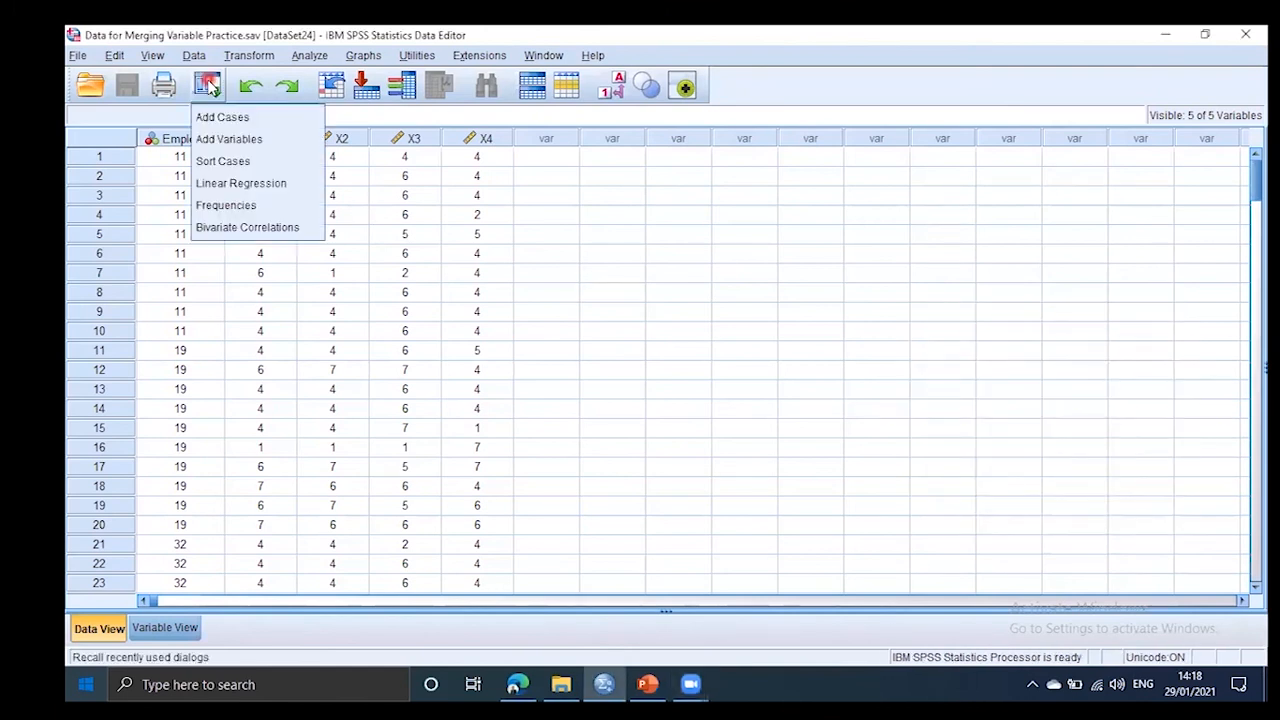
pyautogui.click(224, 140)
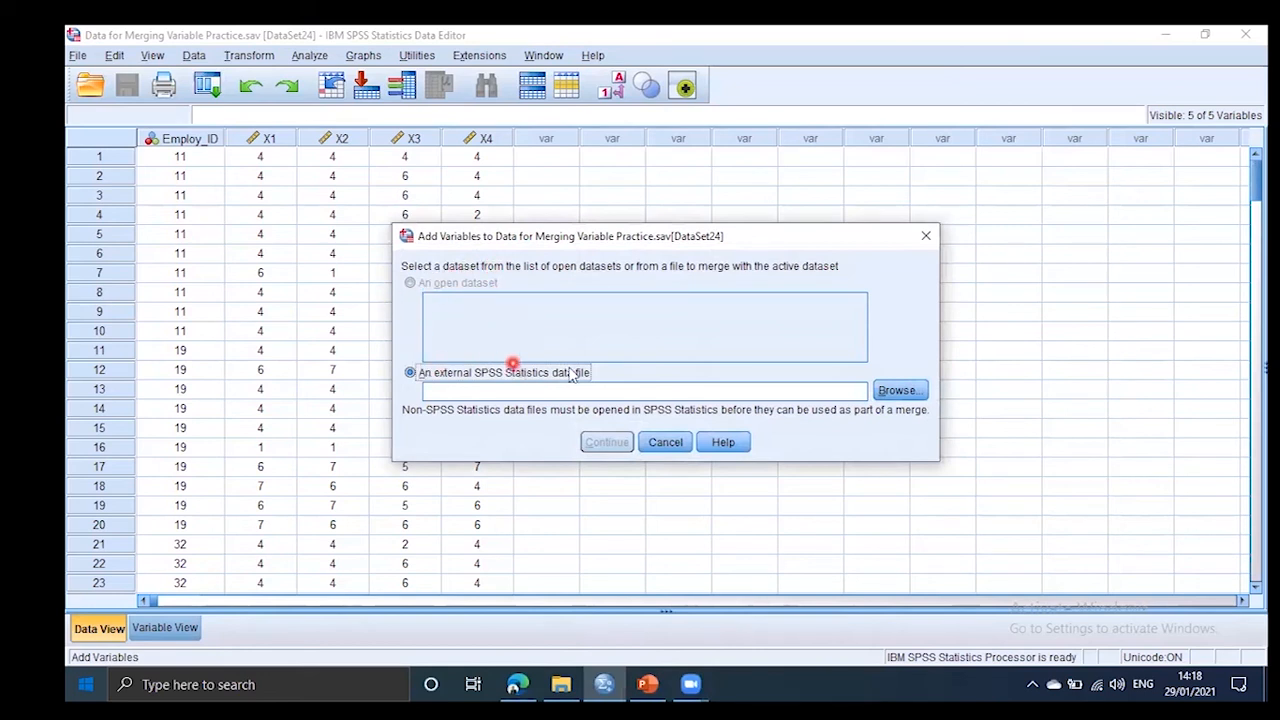
pyautogui.click(890, 395)
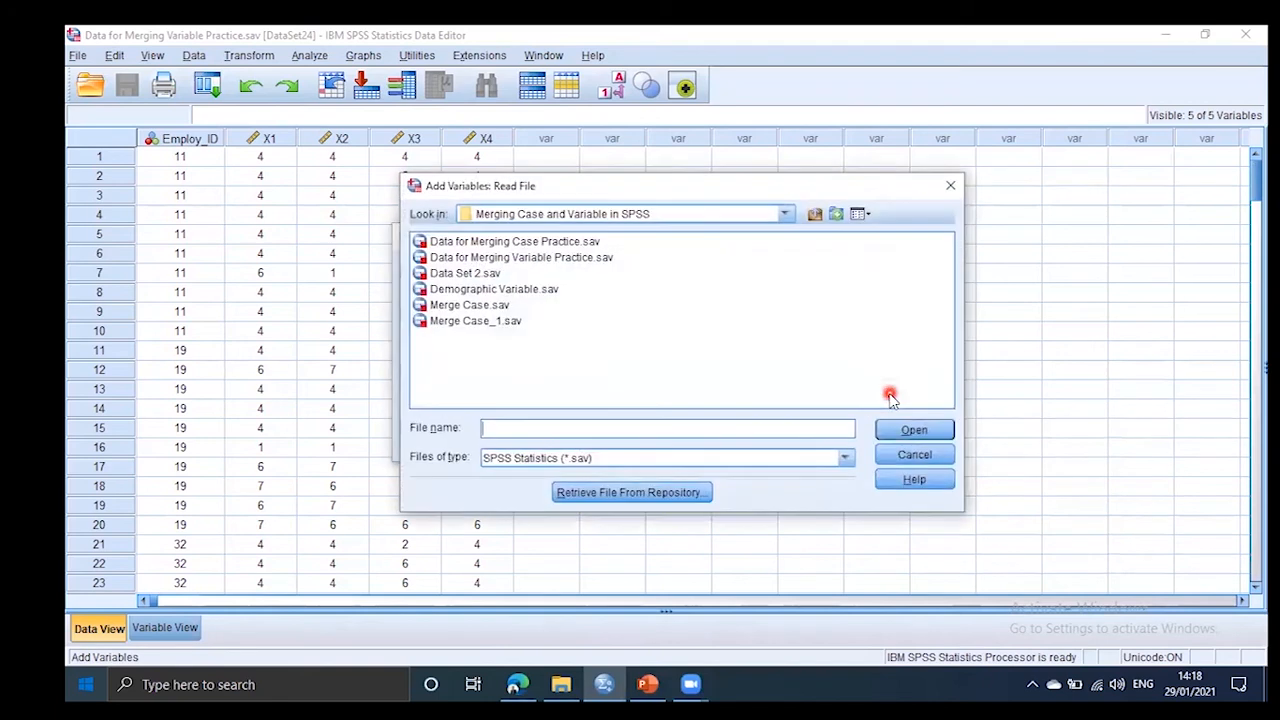
pyautogui.click(533, 290)
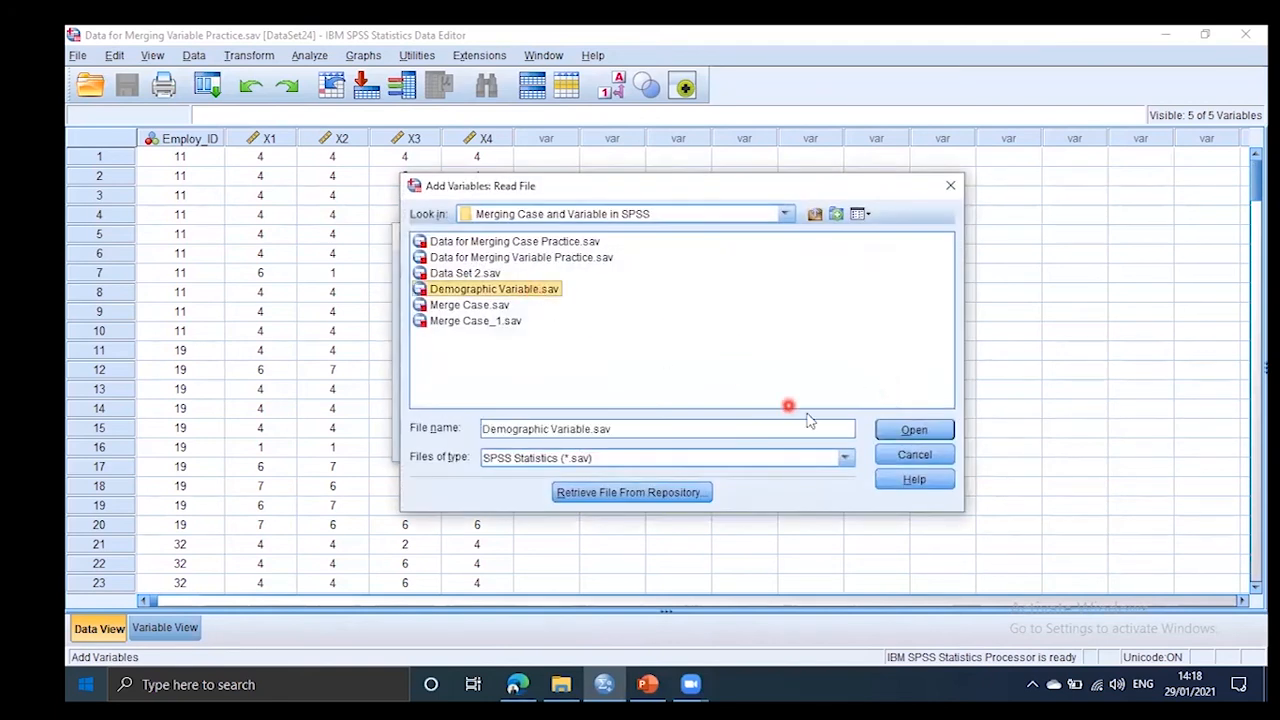
pyautogui.click(902, 438)
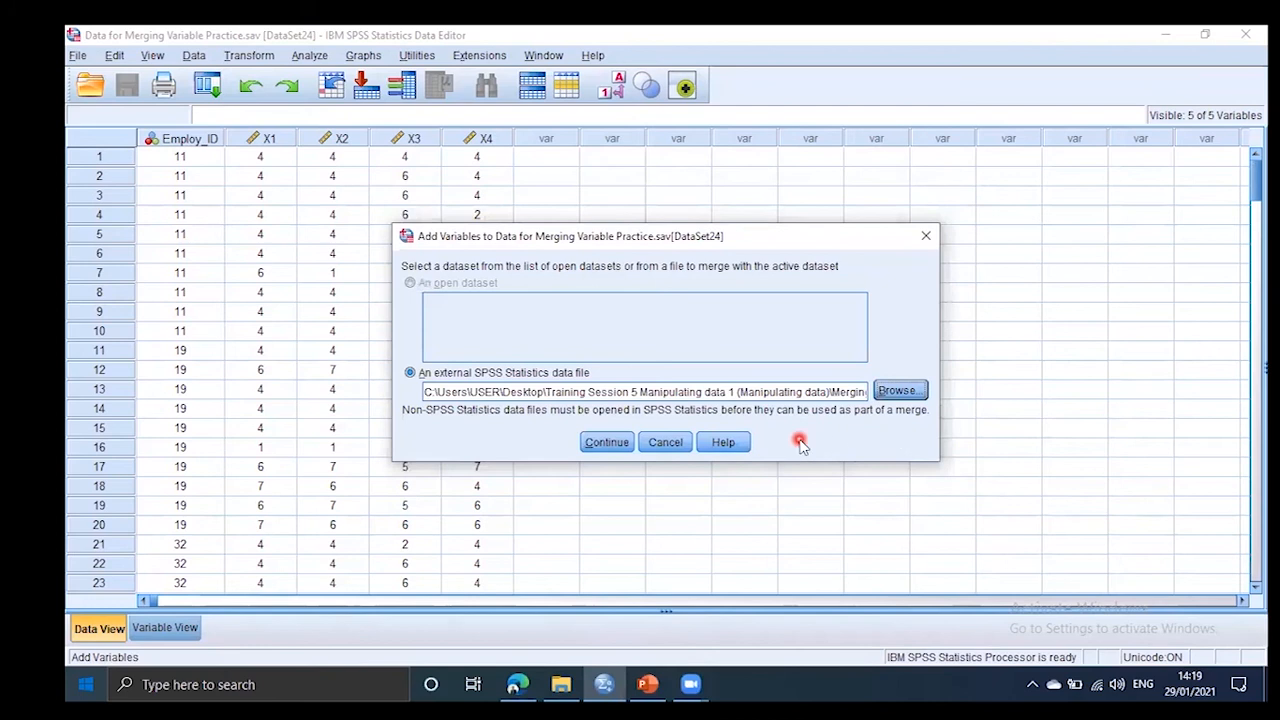
pyautogui.click(598, 442)
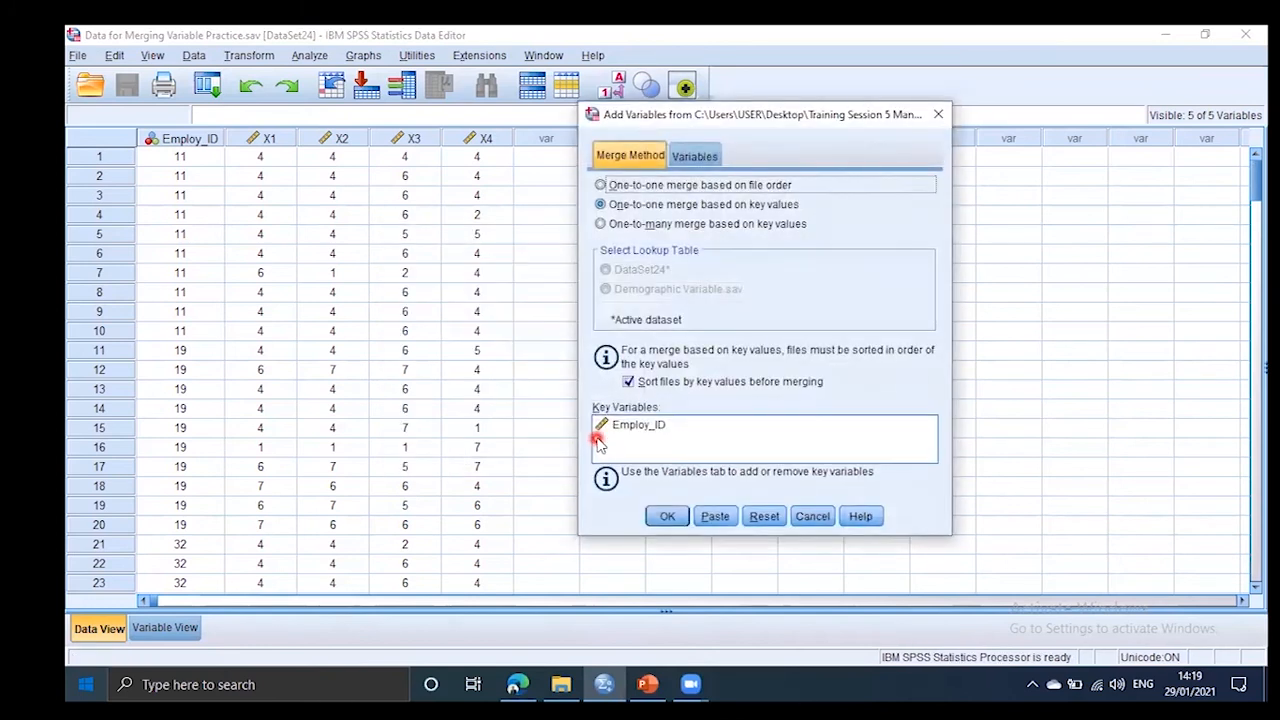
# - Check the included variables and run the one-to-one merge based on key values, with Employ_ID as the key variable
pyautogui.click(650, 157)
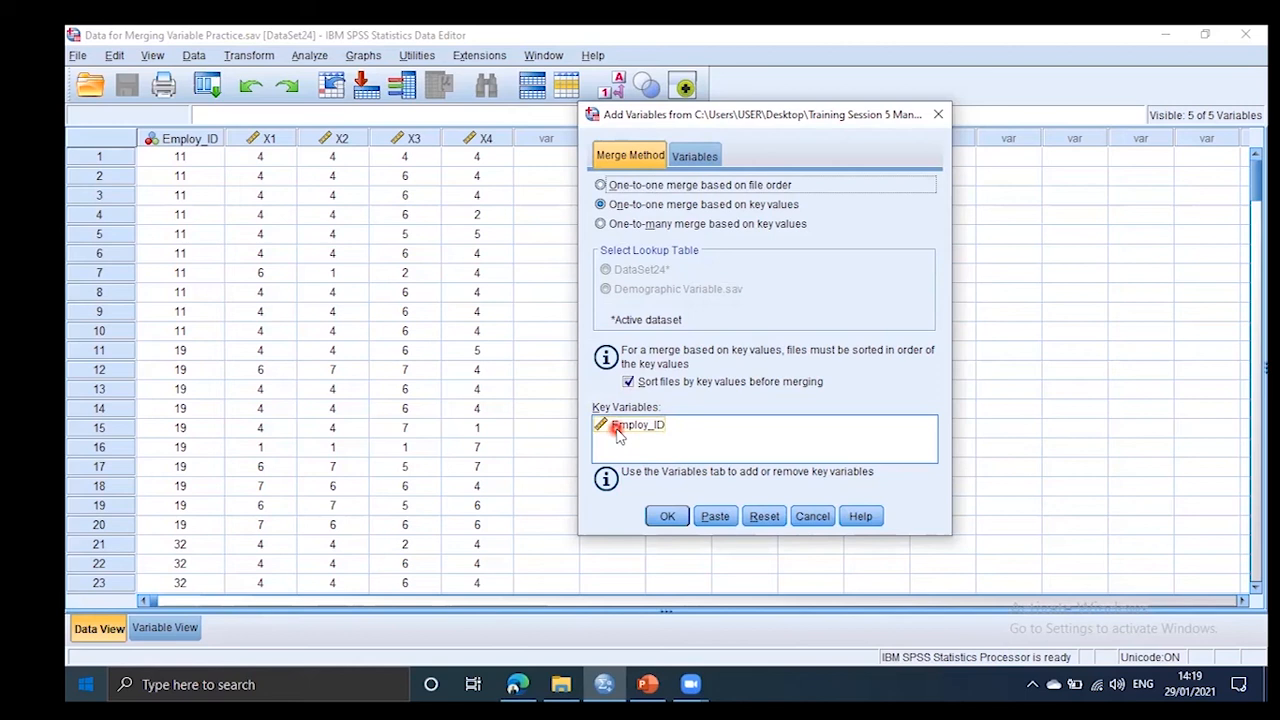
pyautogui.click(695, 156)
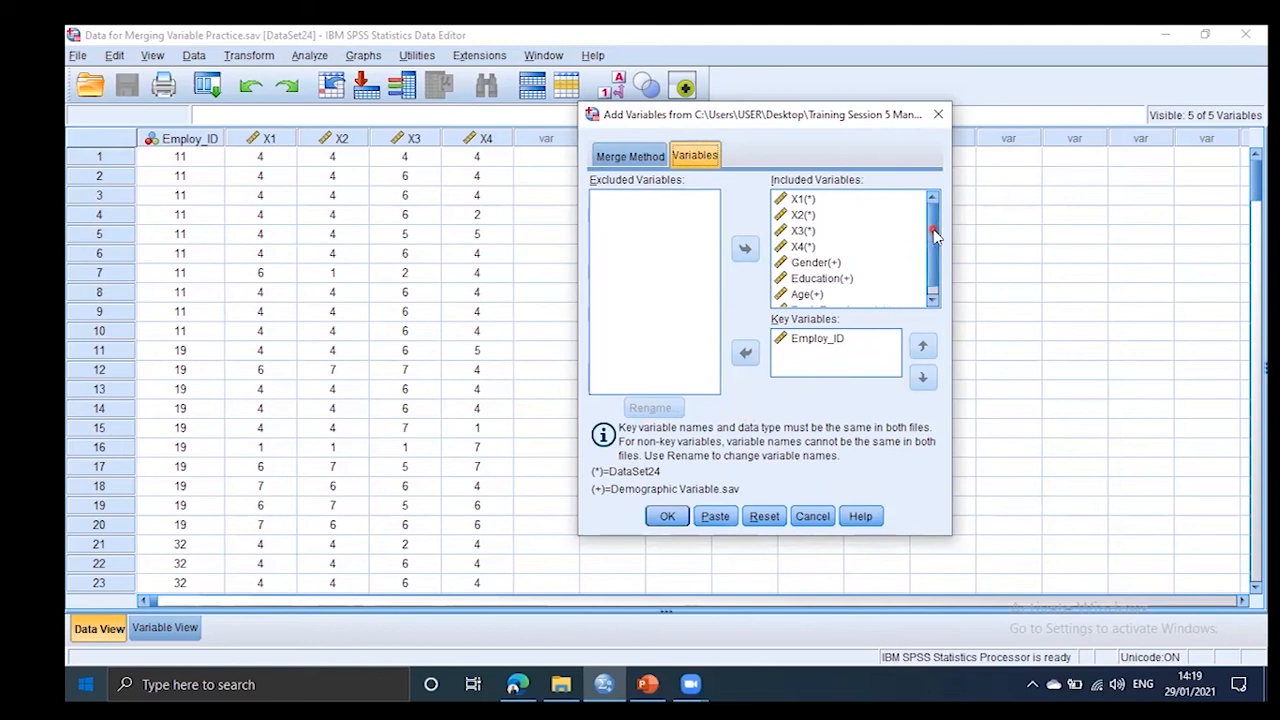
pyautogui.moveTo(931, 234); pyautogui.dragTo(937, 265)
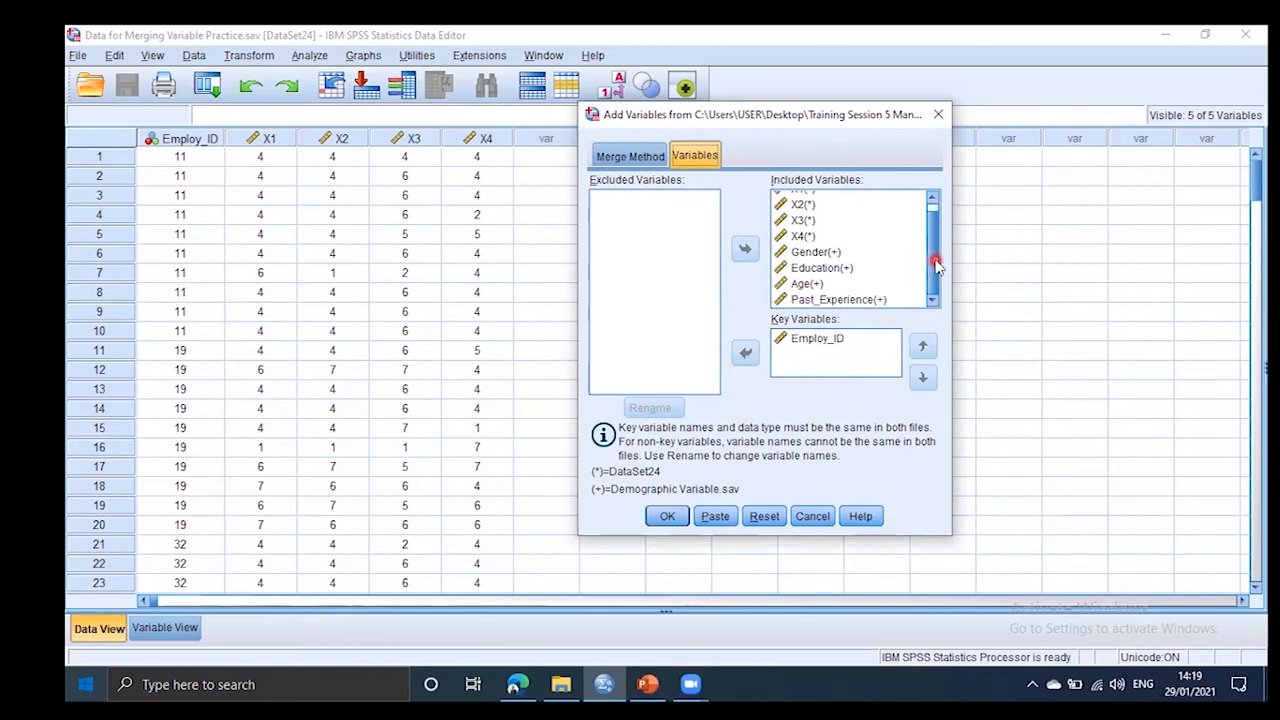
pyautogui.click(667, 516)
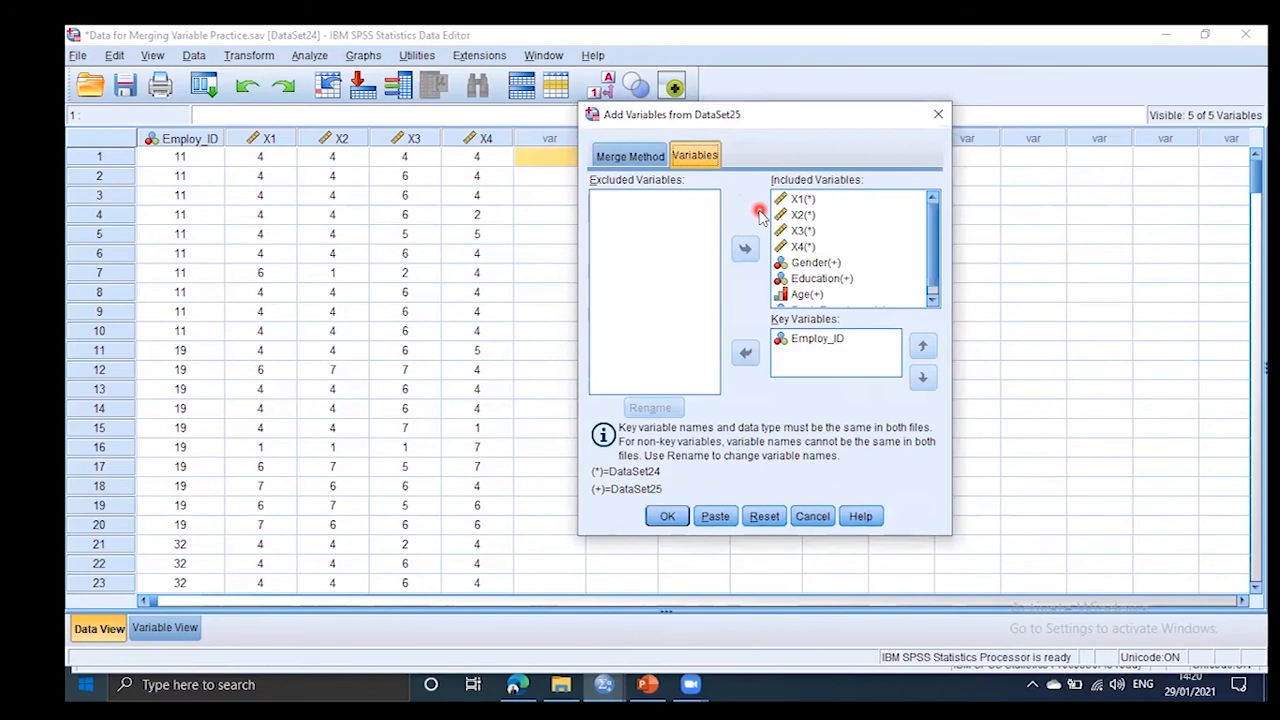
# - Exclude Past_Experience from the variables included in the merge
pyautogui.moveTo(931, 247); pyautogui.dragTo(932, 260)
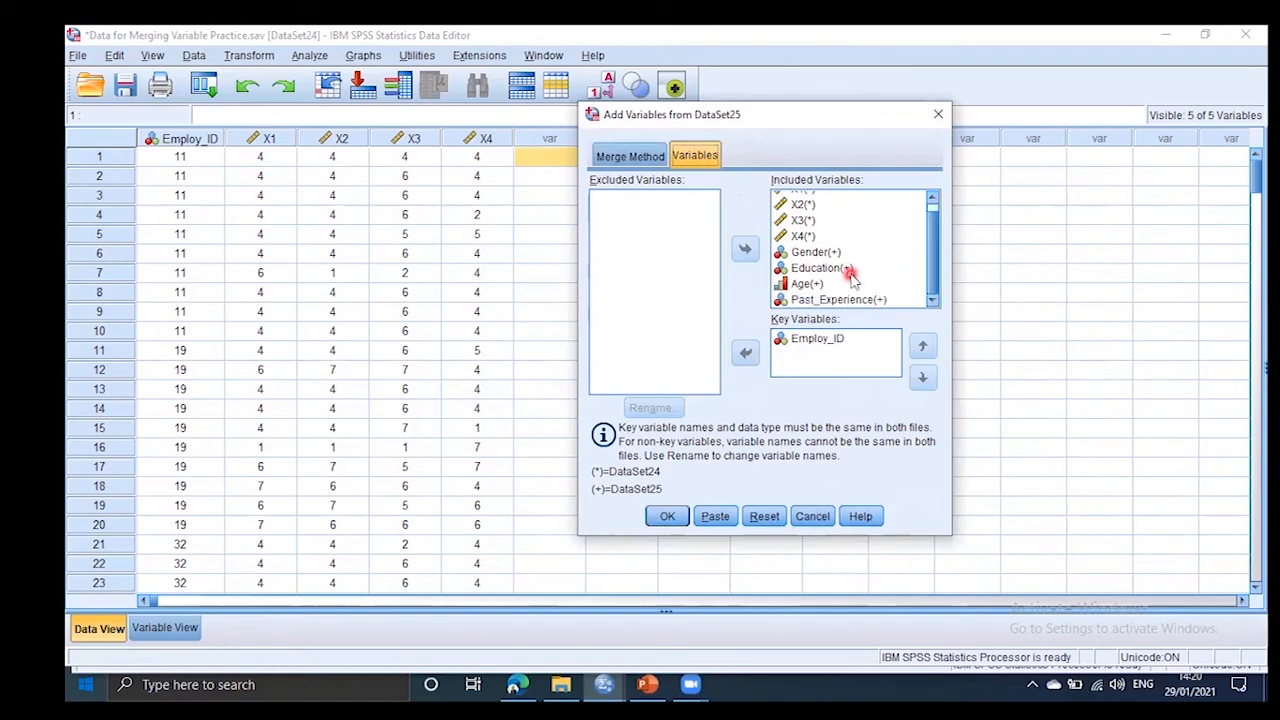
pyautogui.click(803, 301)
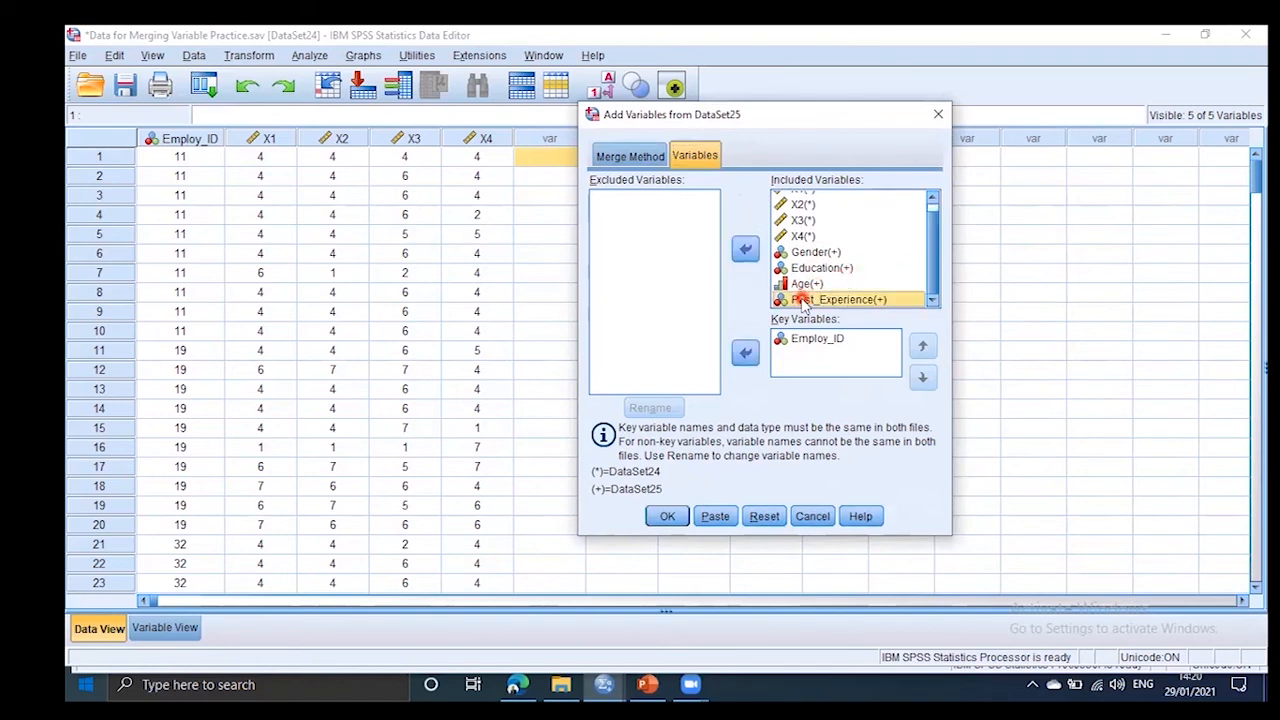
pyautogui.click(745, 249)
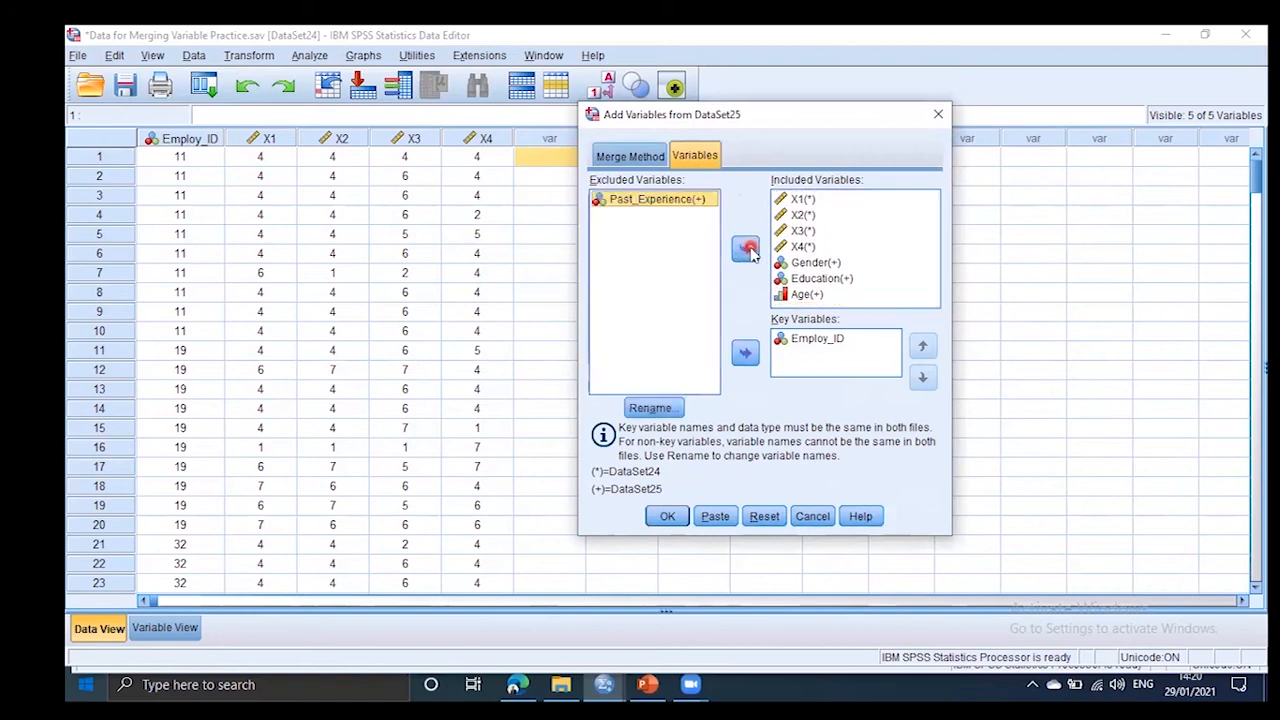
# - Exclude Age as well from the included variables and run the merge with only Gender and Education added
pyautogui.click(803, 296)
pyautogui.click(745, 249)
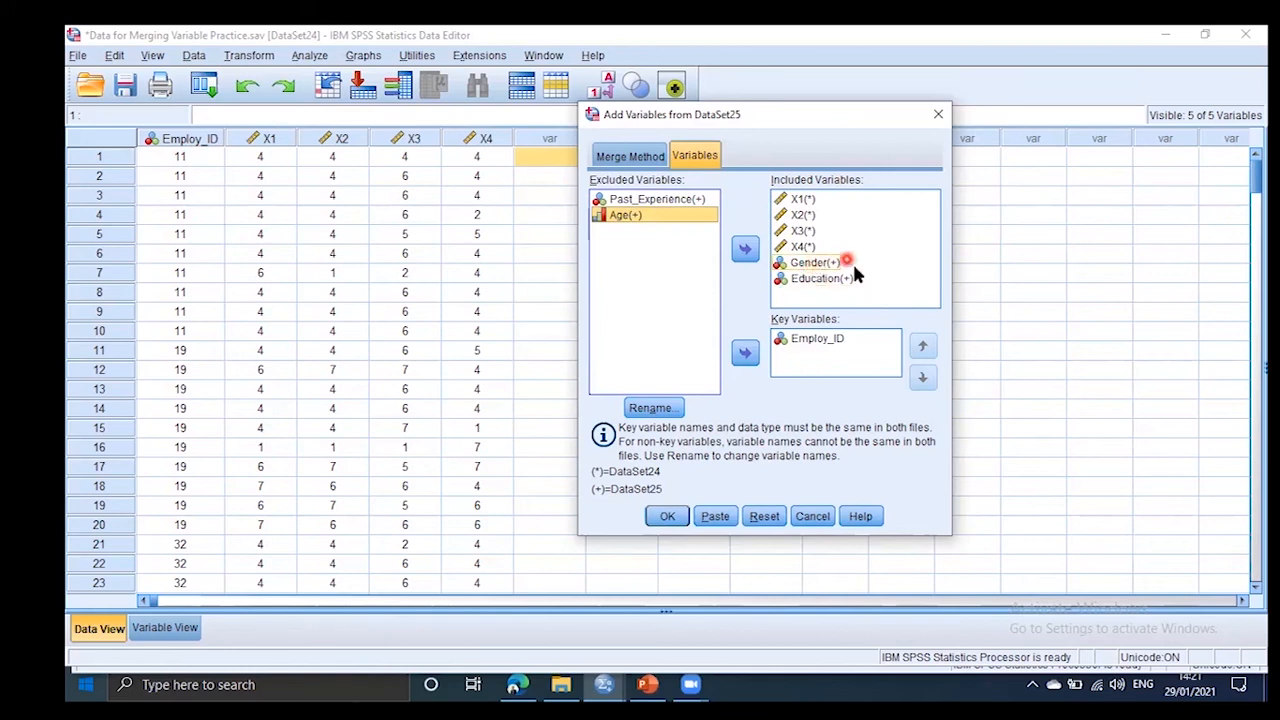
pyautogui.click(668, 219)
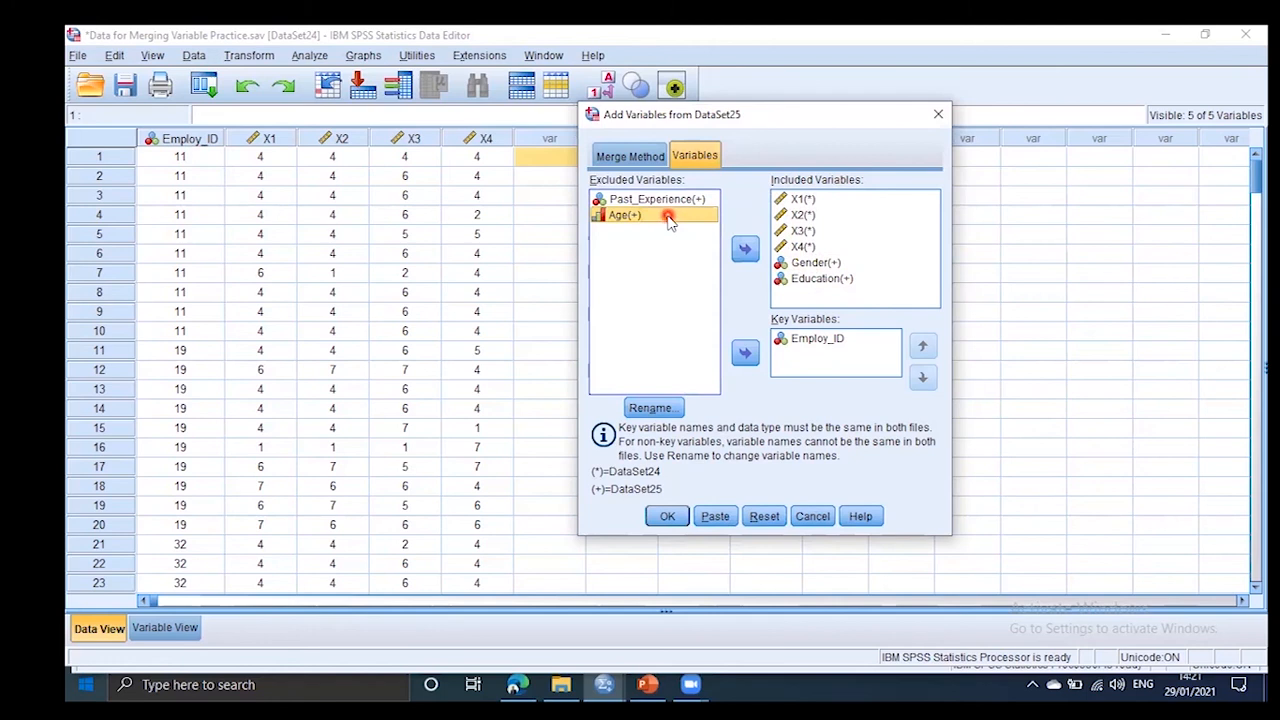
pyautogui.click(665, 516)
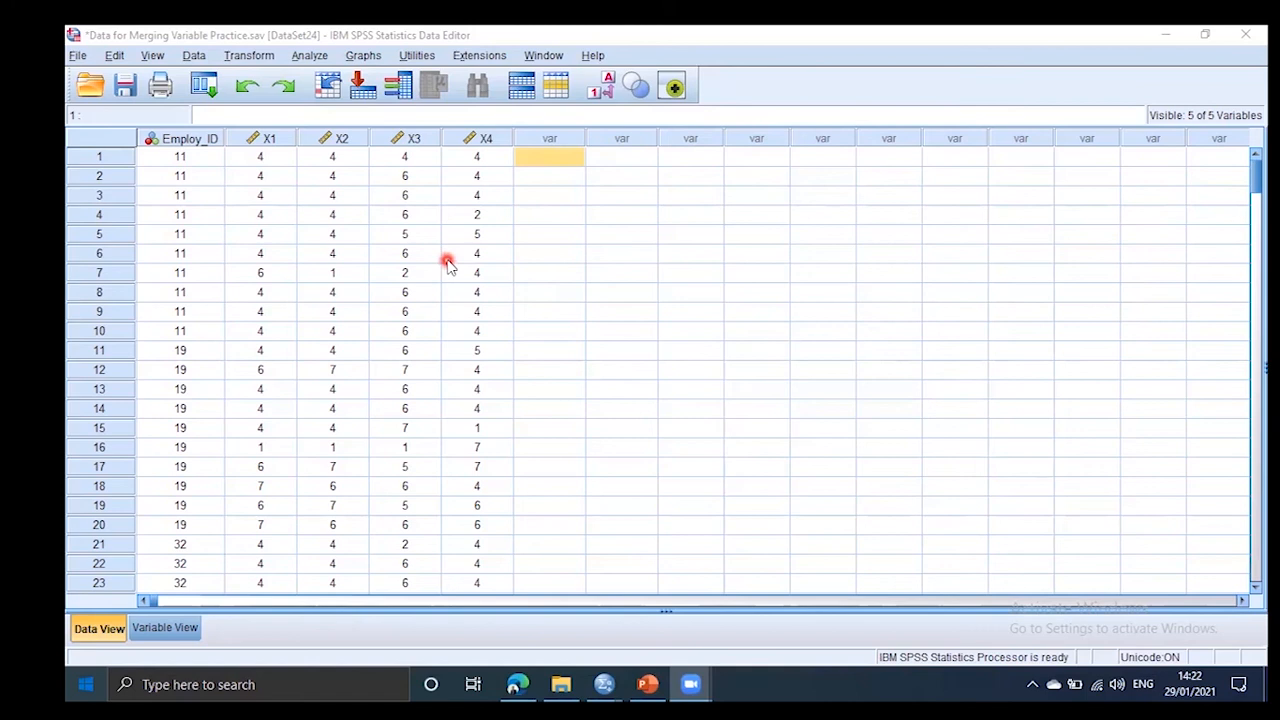
# - Start adding cases to the practice dataset from the external SPSS file Merge Case.sav
pyautogui.click(194, 56)
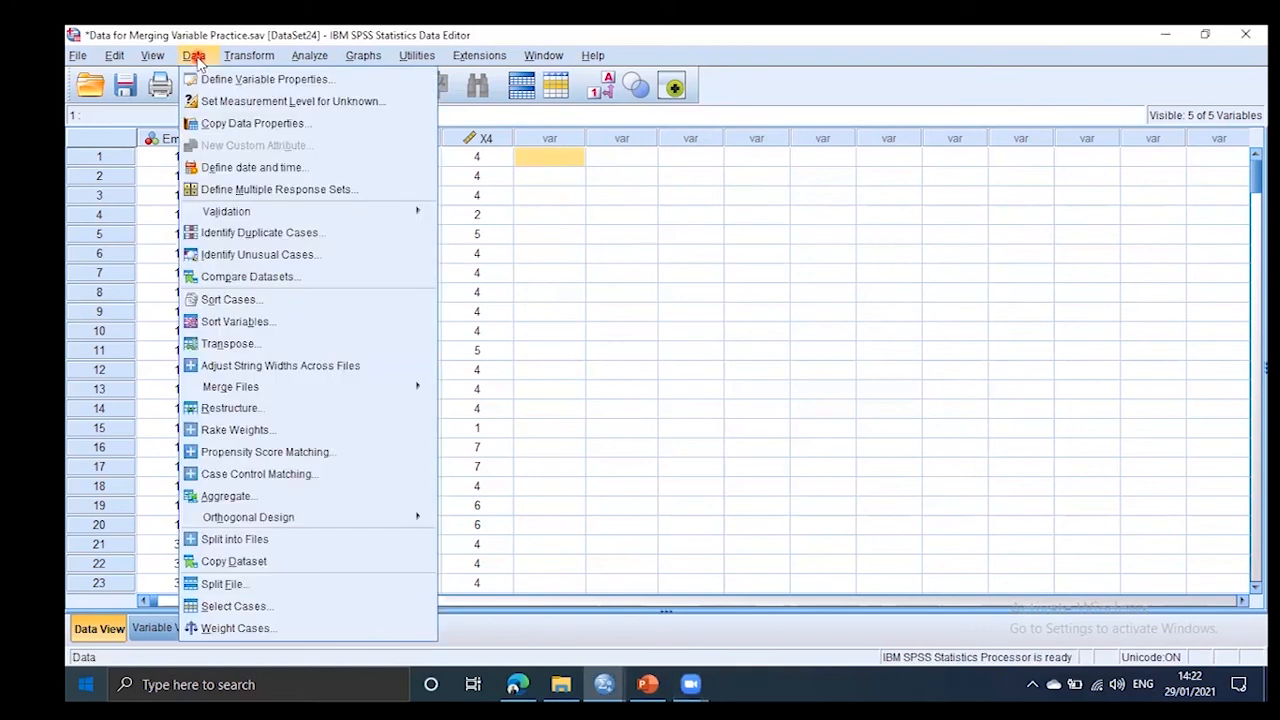
pyautogui.moveTo(411, 393)
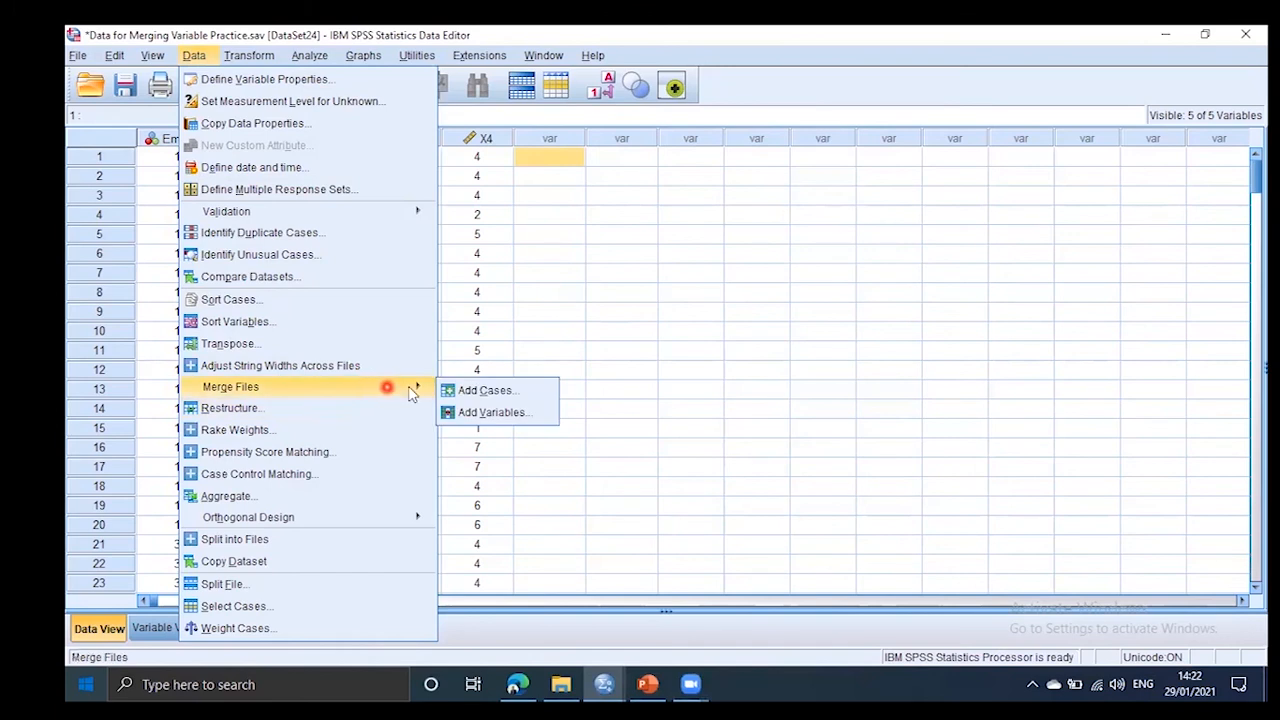
pyautogui.click(528, 393)
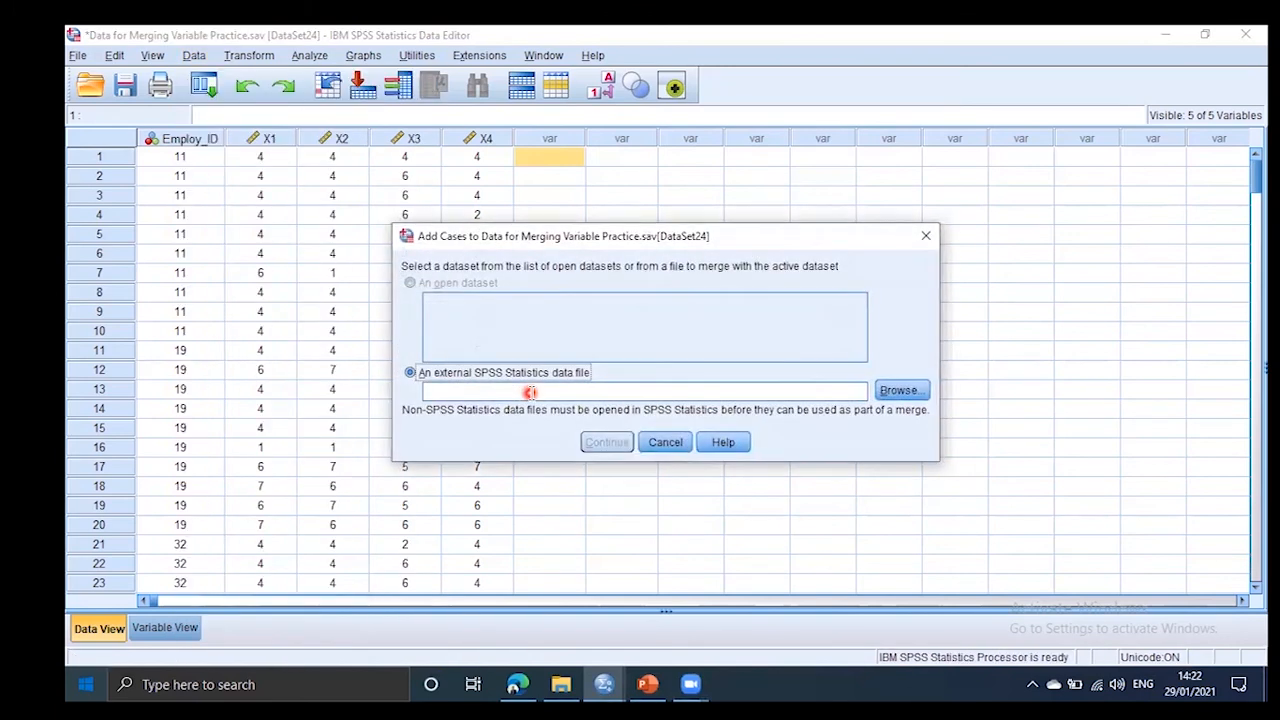
pyautogui.click(900, 391)
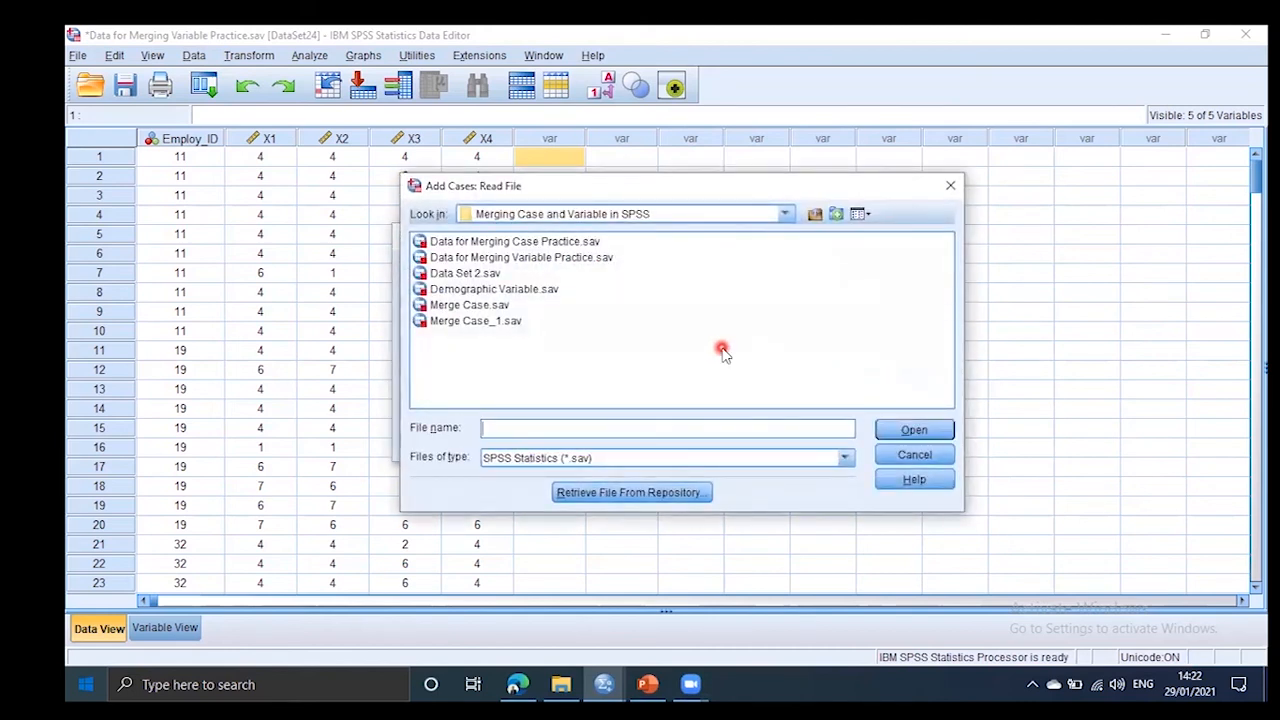
pyautogui.click(475, 308)
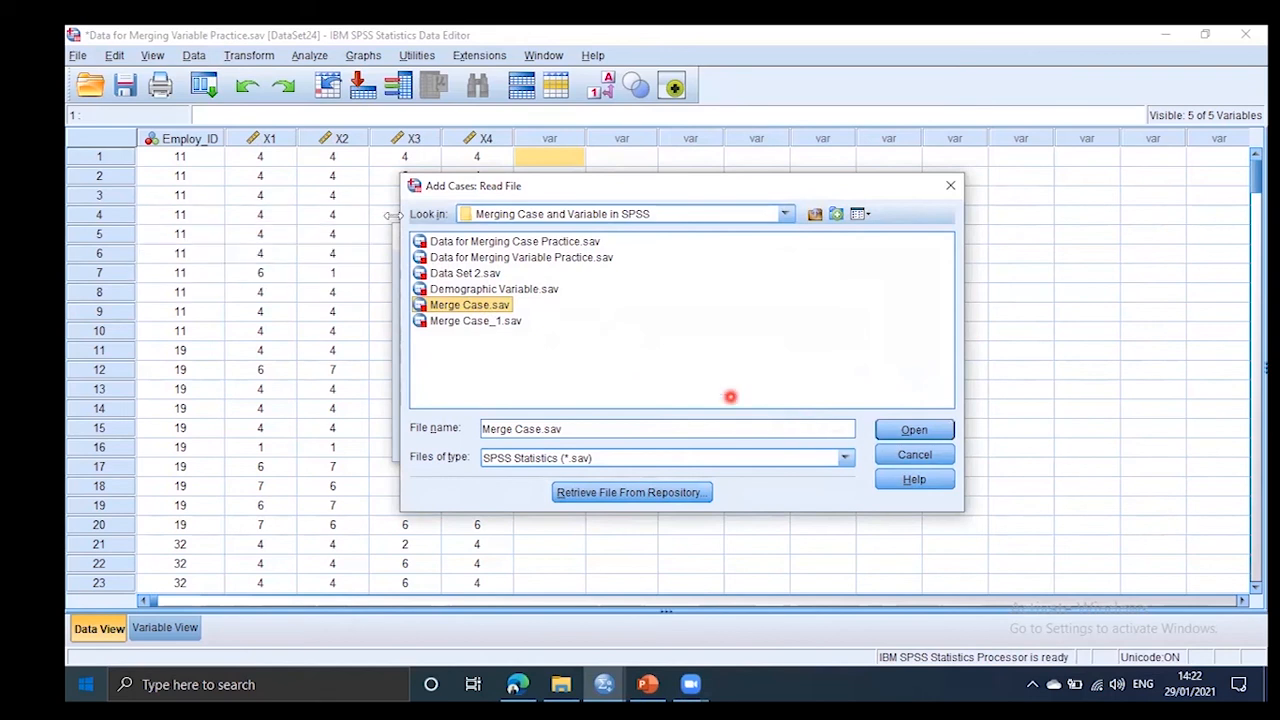
pyautogui.click(910, 431)
pyautogui.click(602, 448)
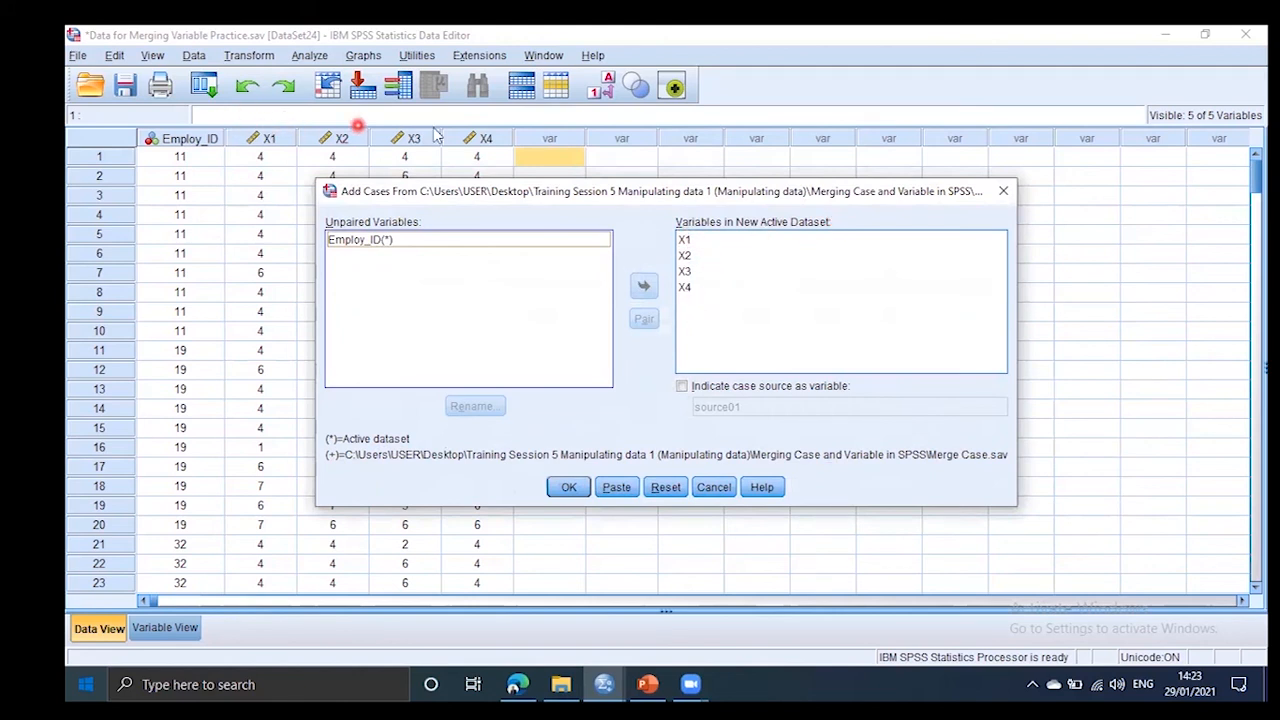
# - Remove X1, X2, X3 and X4 from the new active dataset so both files' versions are unpaired
pyautogui.click(685, 273)
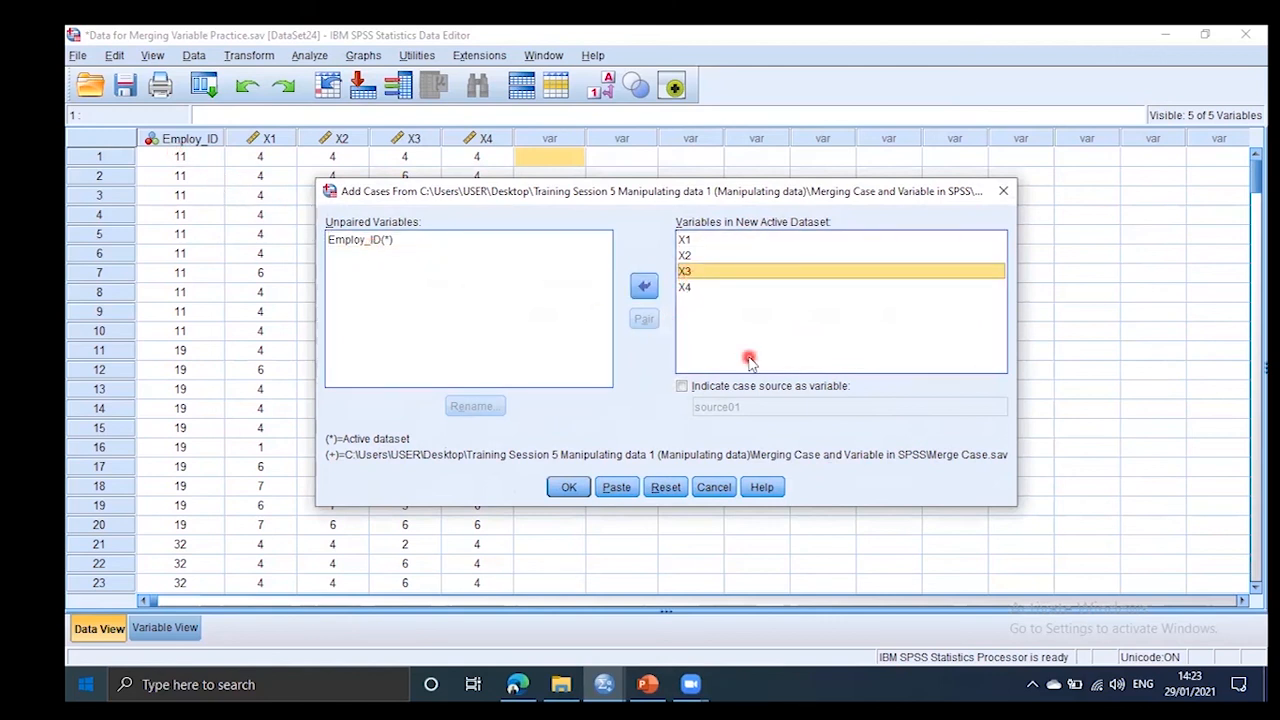
pyautogui.hotkey('ctrl', 'a')
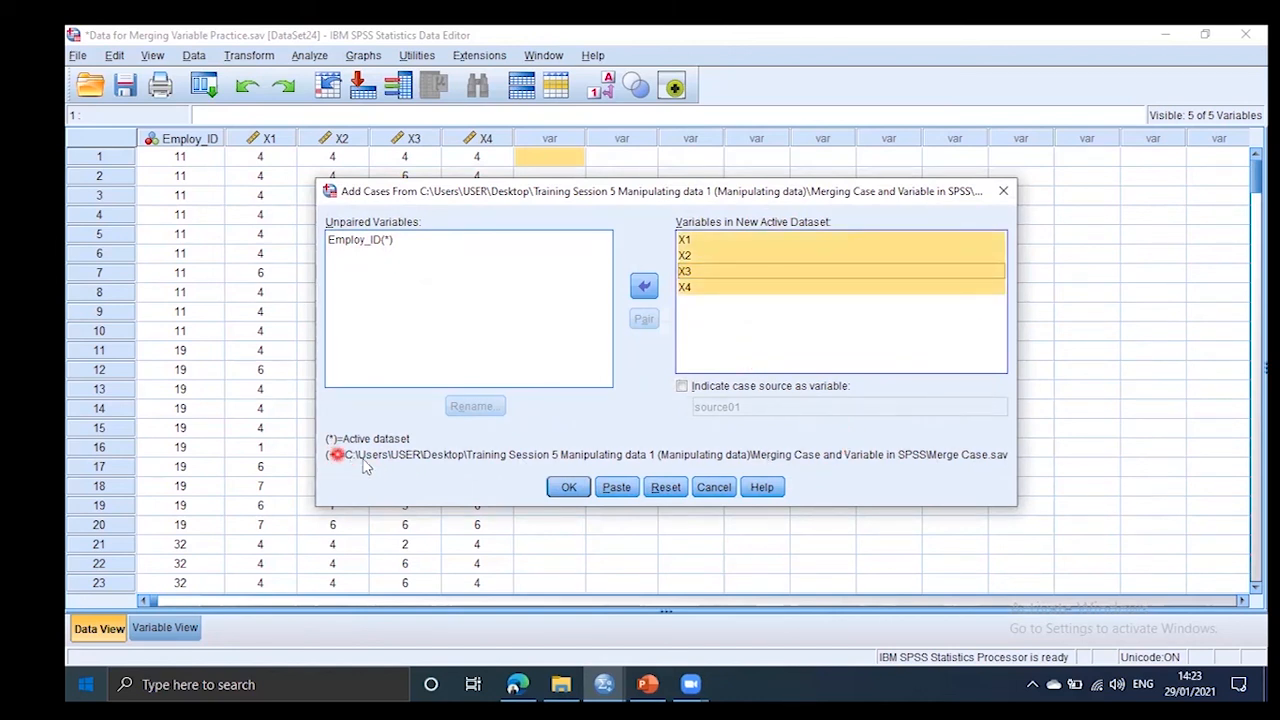
pyautogui.click(641, 287)
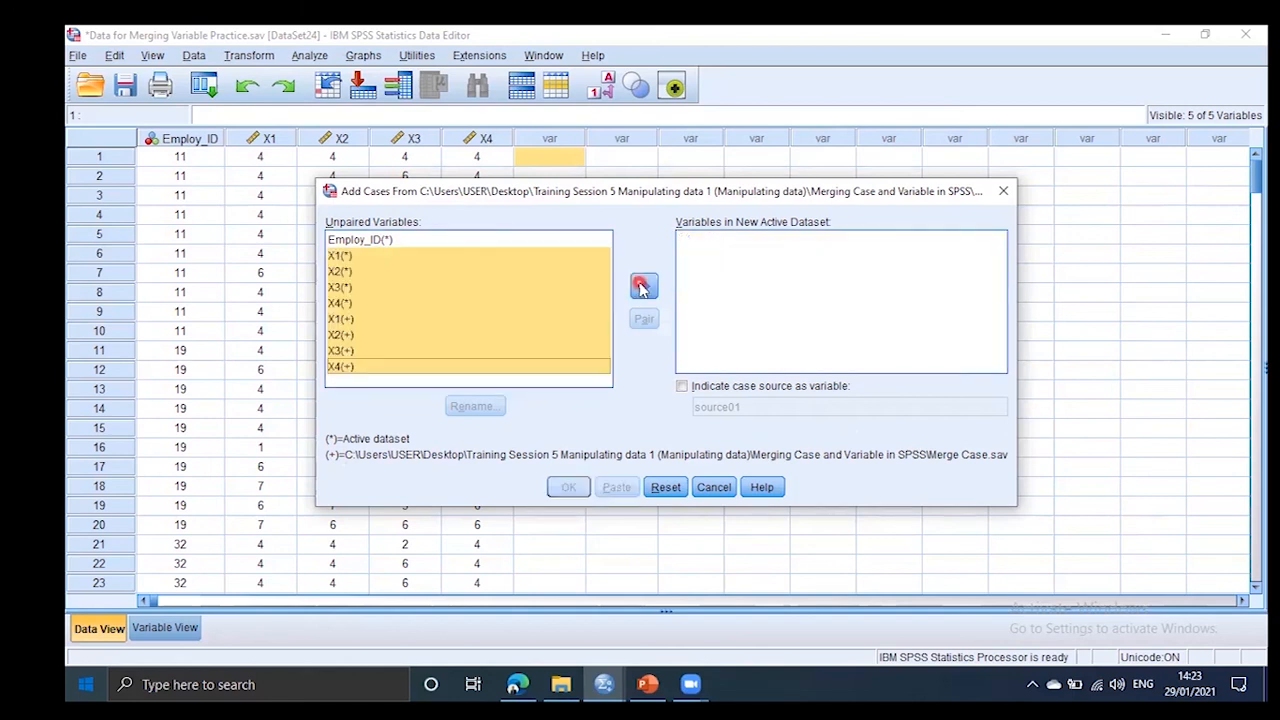
pyautogui.click(428, 303)
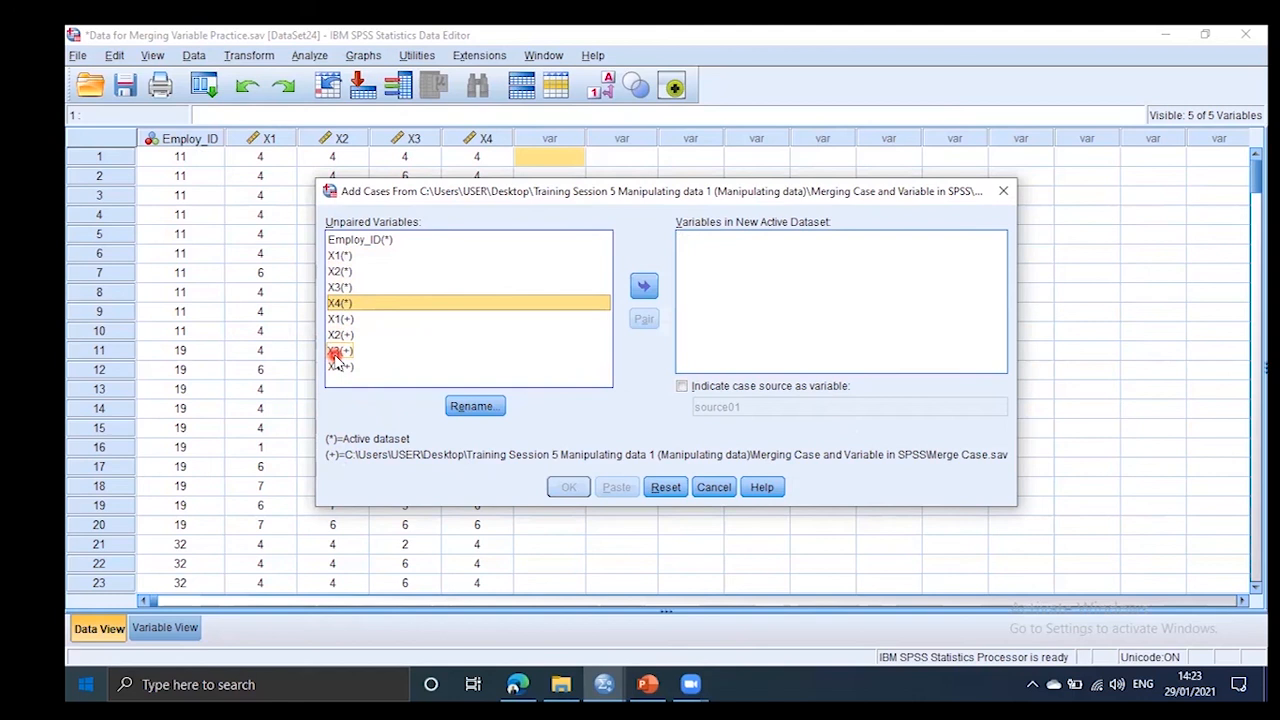
# - Pair X1 and X2 of the active dataset with the matching X1 and X2 of Merge Case.sav
pyautogui.click(349, 255)
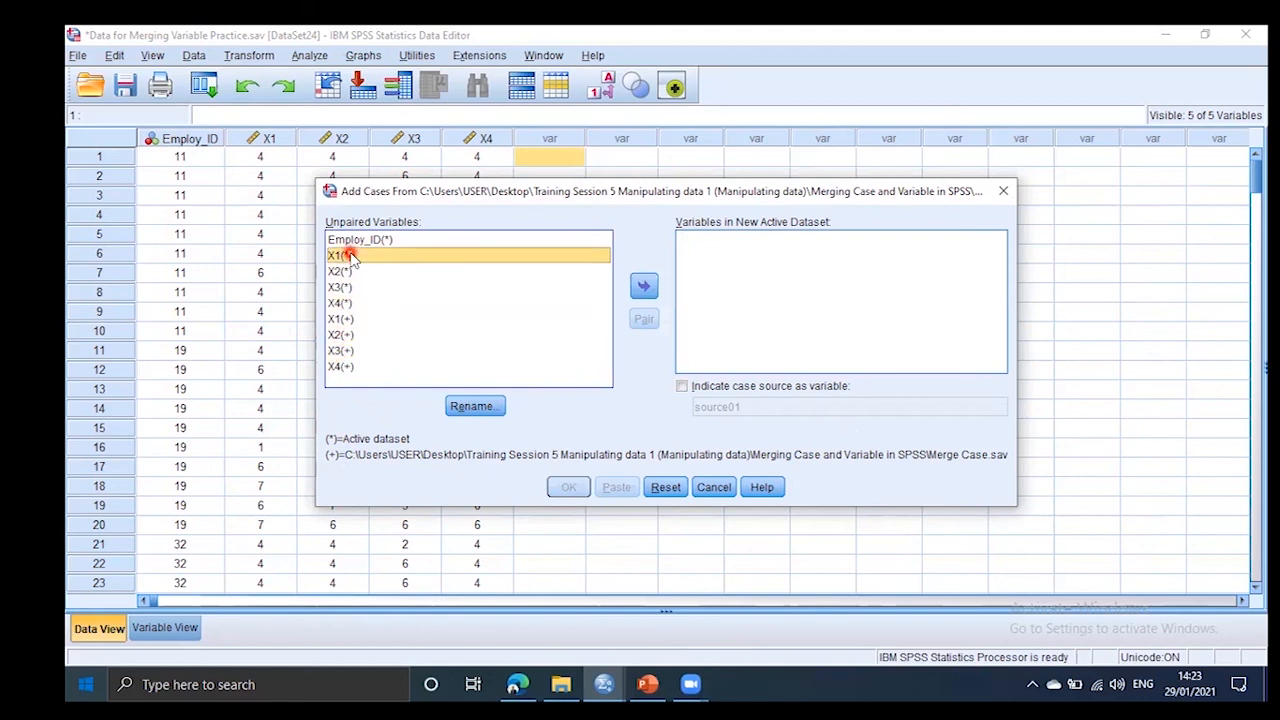
pyautogui.keyDown('ctrl'); pyautogui.click(347, 318); pyautogui.keyUp('ctrl')
pyautogui.click(640, 322)
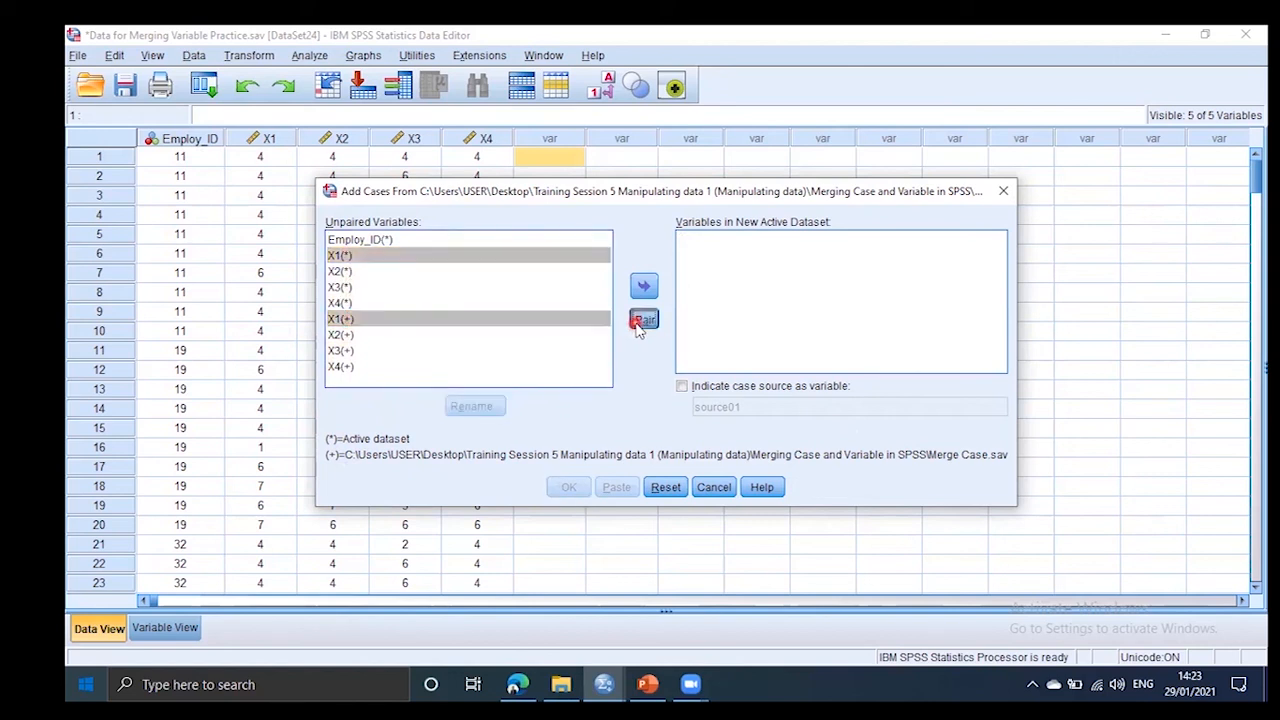
pyautogui.click(340, 256)
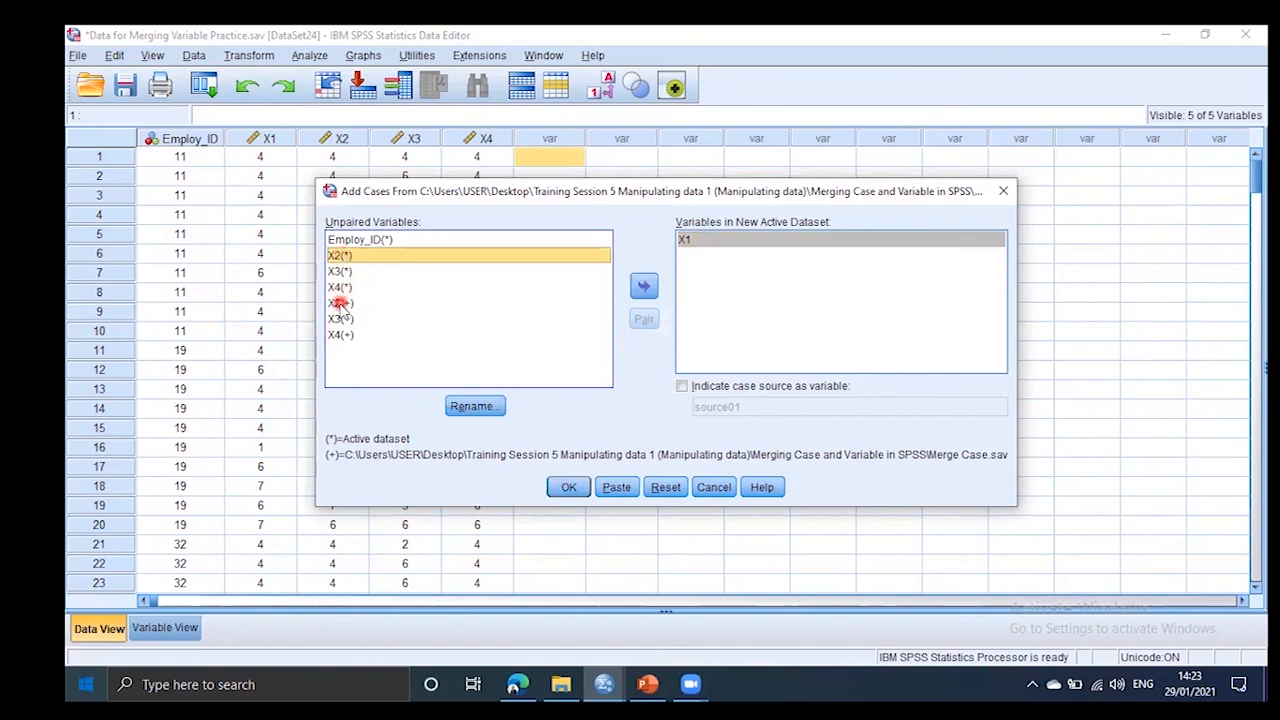
pyautogui.keyDown('ctrl'); pyautogui.click(340, 303); pyautogui.keyUp('ctrl')
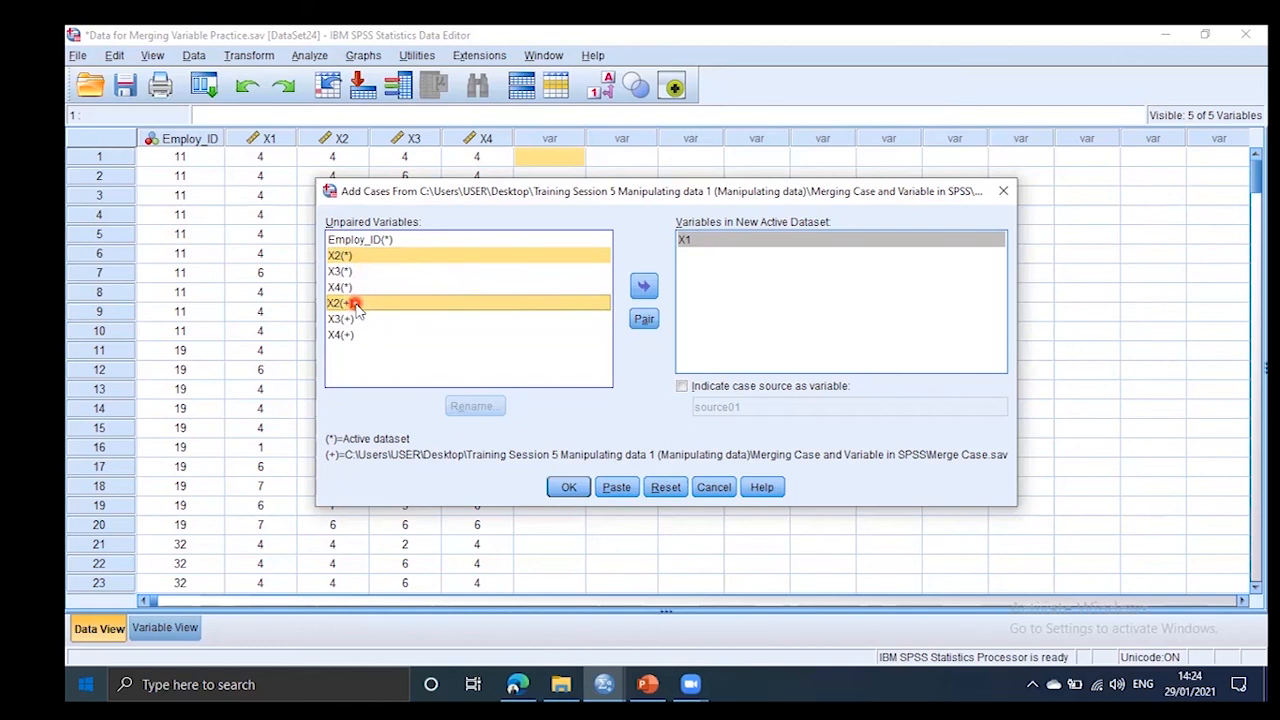
pyautogui.click(644, 319)
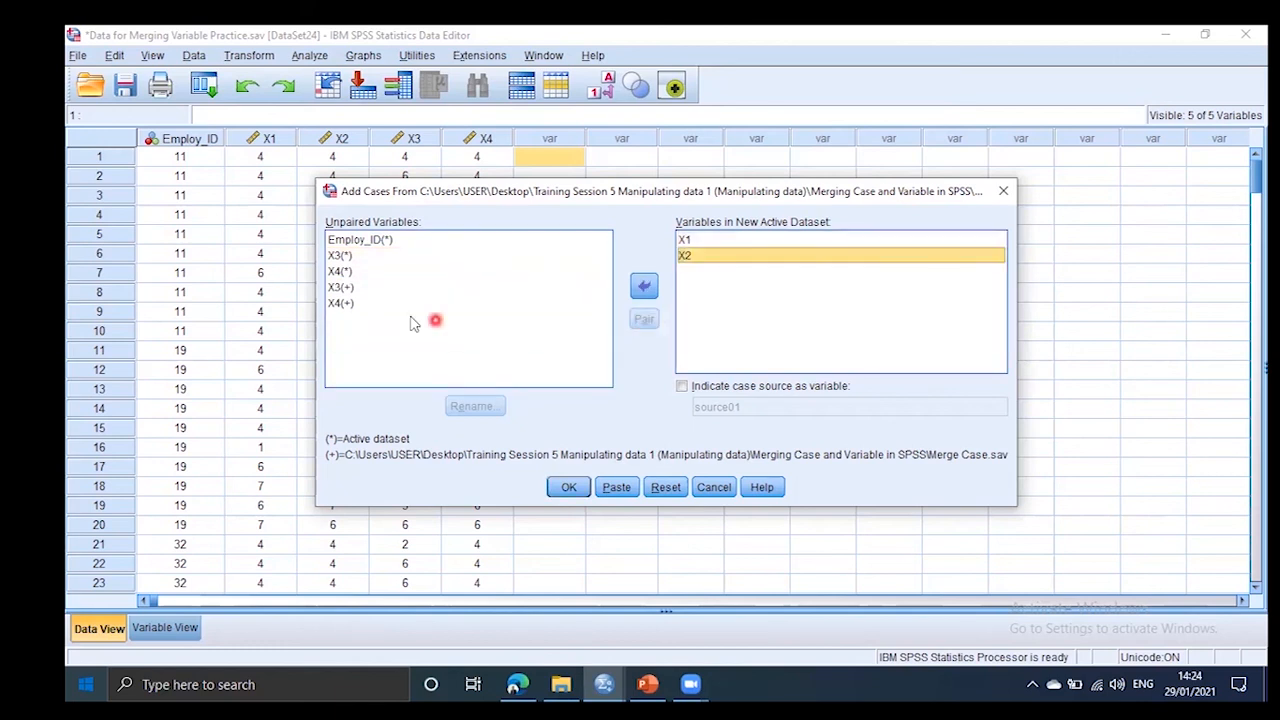
# - Pair X3 and X4 of the active dataset with the matching X3 and X4 of Merge Case.sav
pyautogui.click(340, 256)
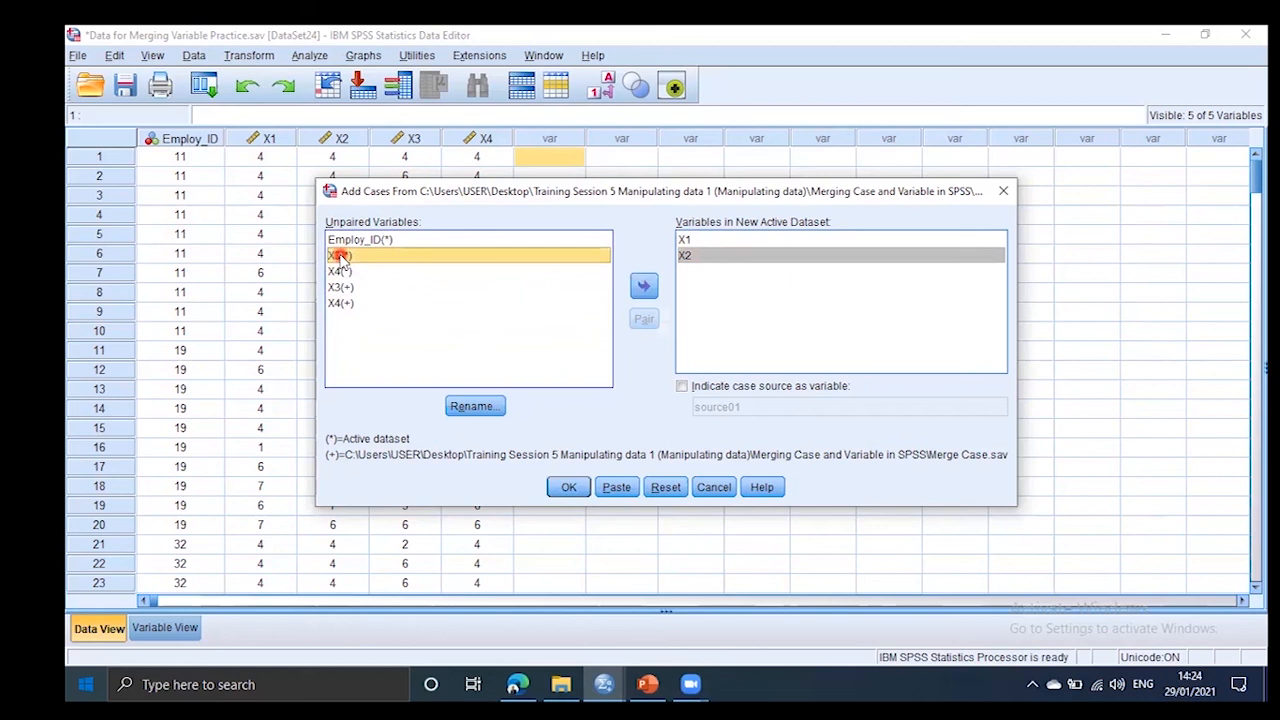
pyautogui.keyDown('ctrl'); pyautogui.click(340, 288); pyautogui.keyUp('ctrl')
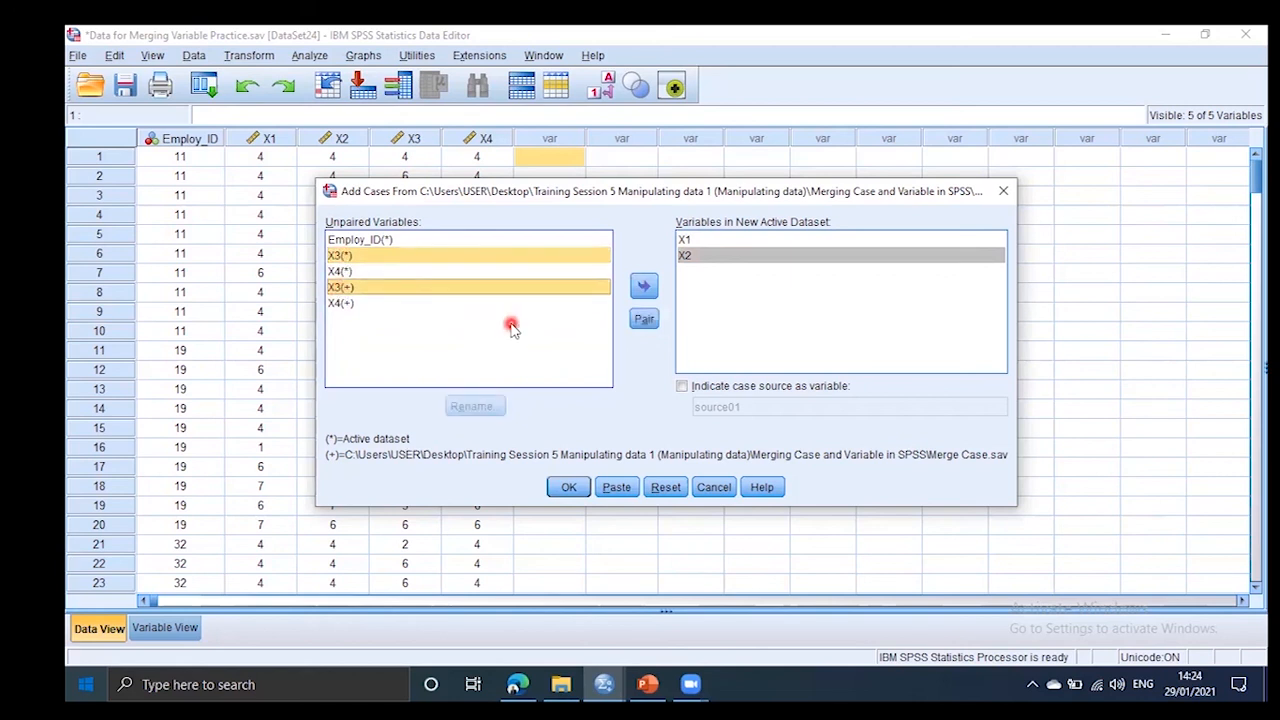
pyautogui.click(644, 319)
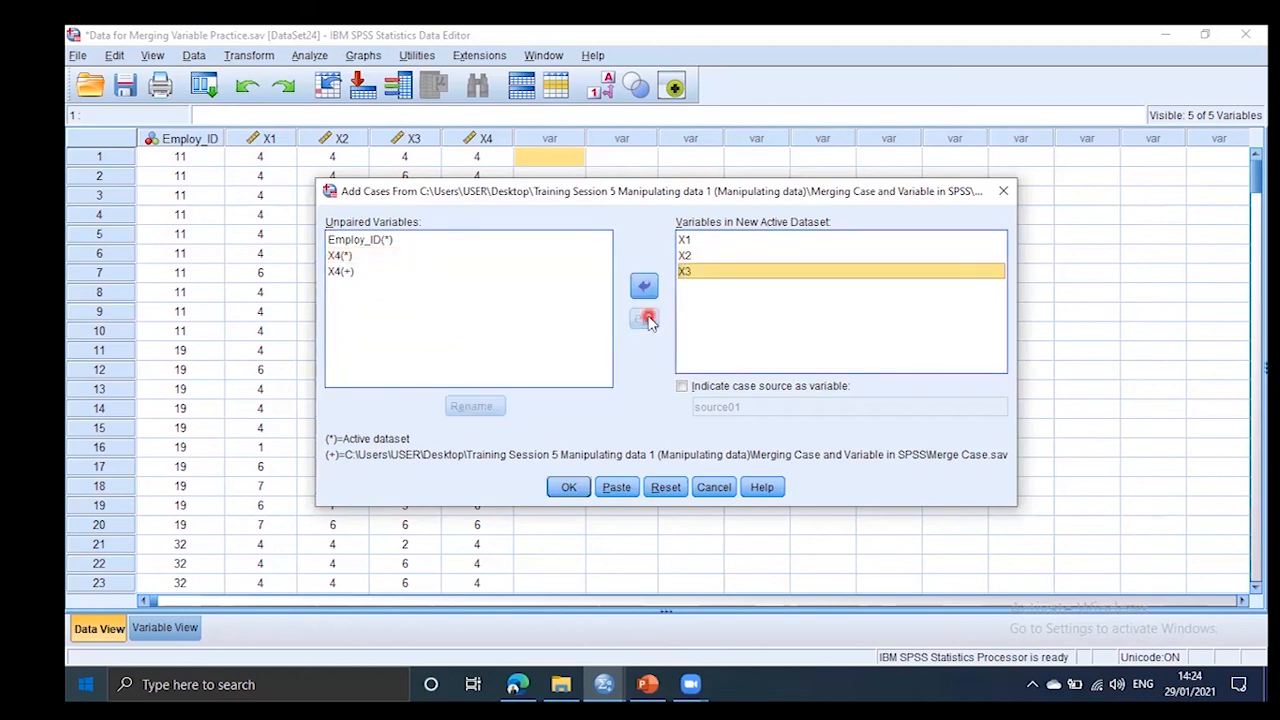
pyautogui.click(345, 256)
pyautogui.keyDown('ctrl'); pyautogui.click(340, 272); pyautogui.keyUp('ctrl')
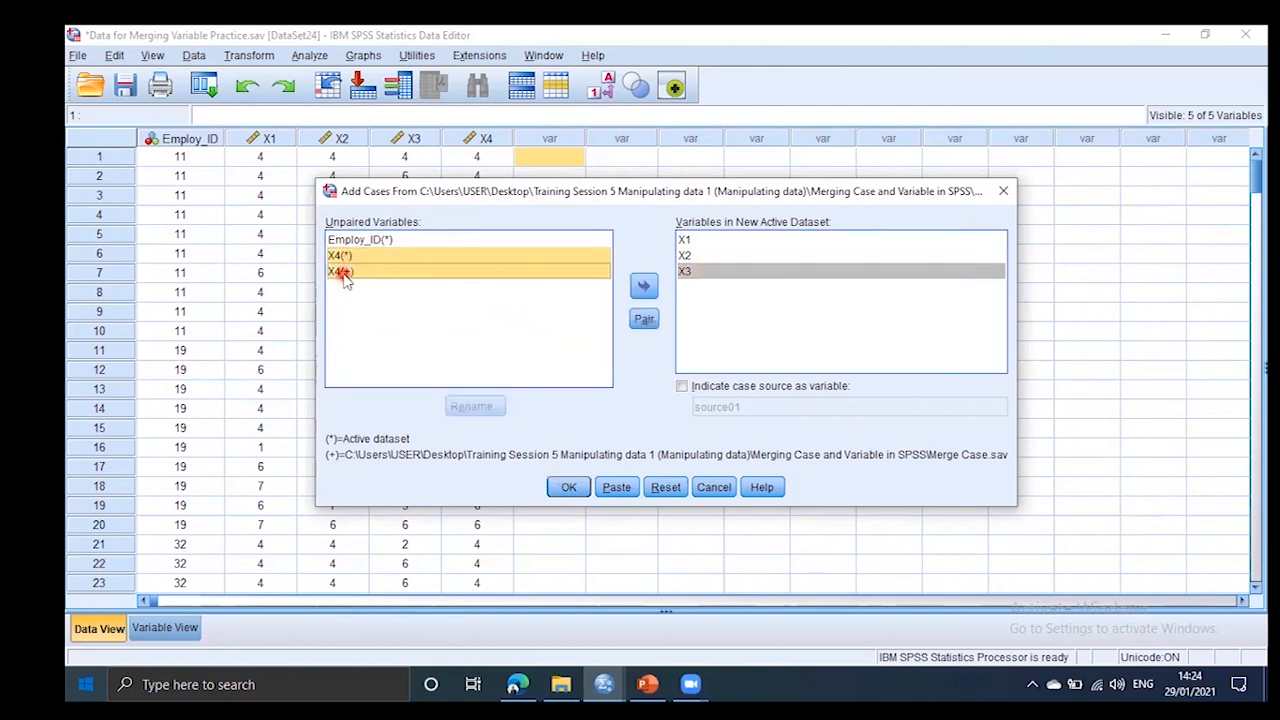
pyautogui.click(641, 322)
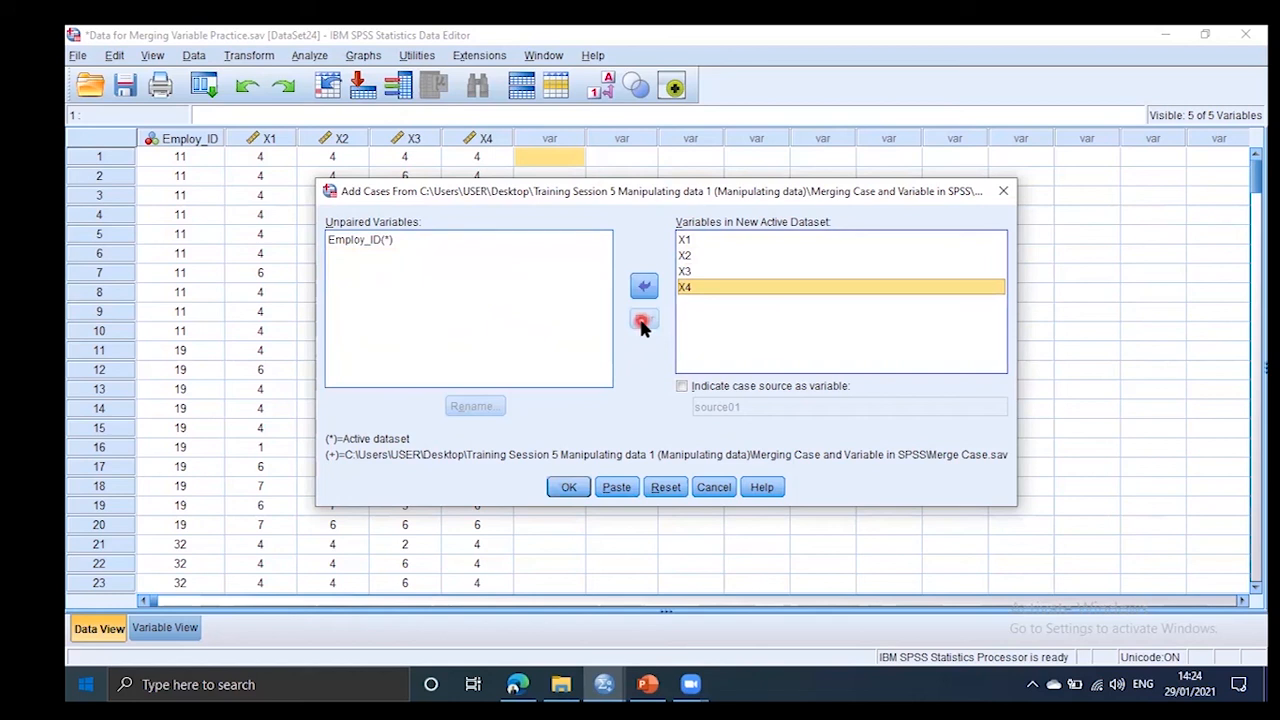
# - Delete the cases at the end of the active dataset that lack X1 to X4 values, rows 201 to 257
pyautogui.click(182, 311)
pyautogui.scroll(-5, 183, 318)
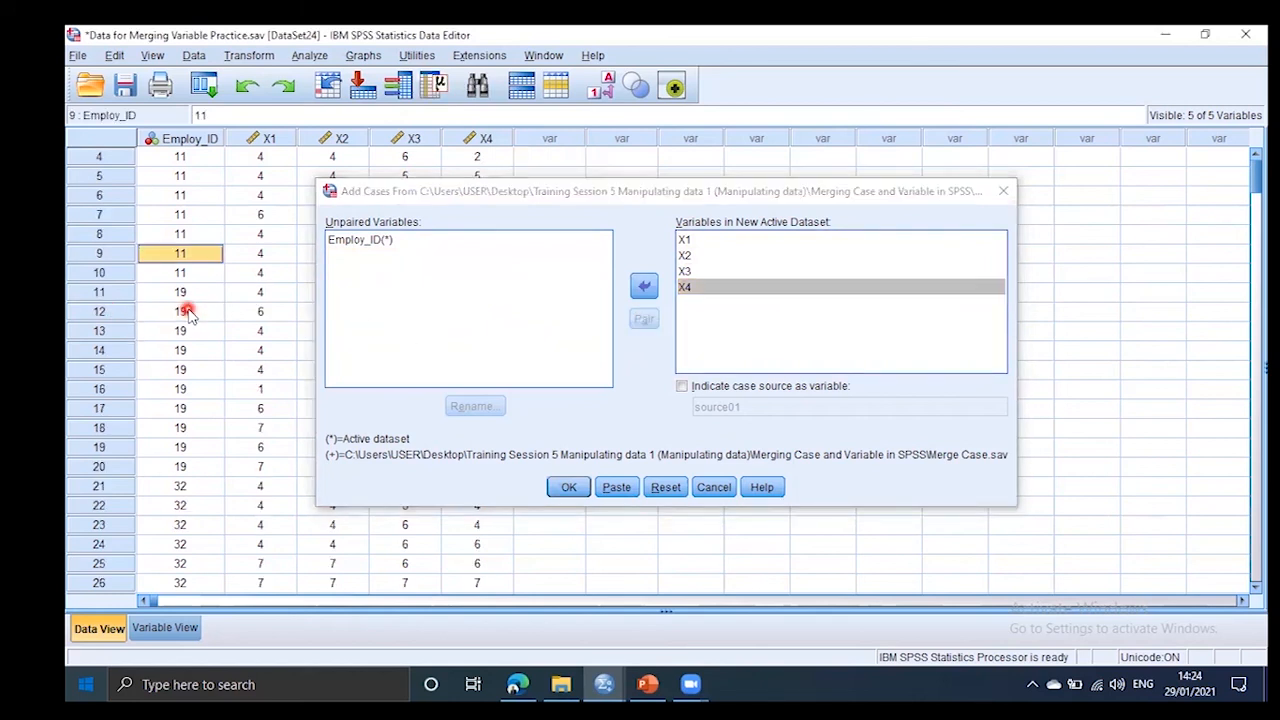
pyautogui.moveTo(1254, 210); pyautogui.dragTo(1263, 435)
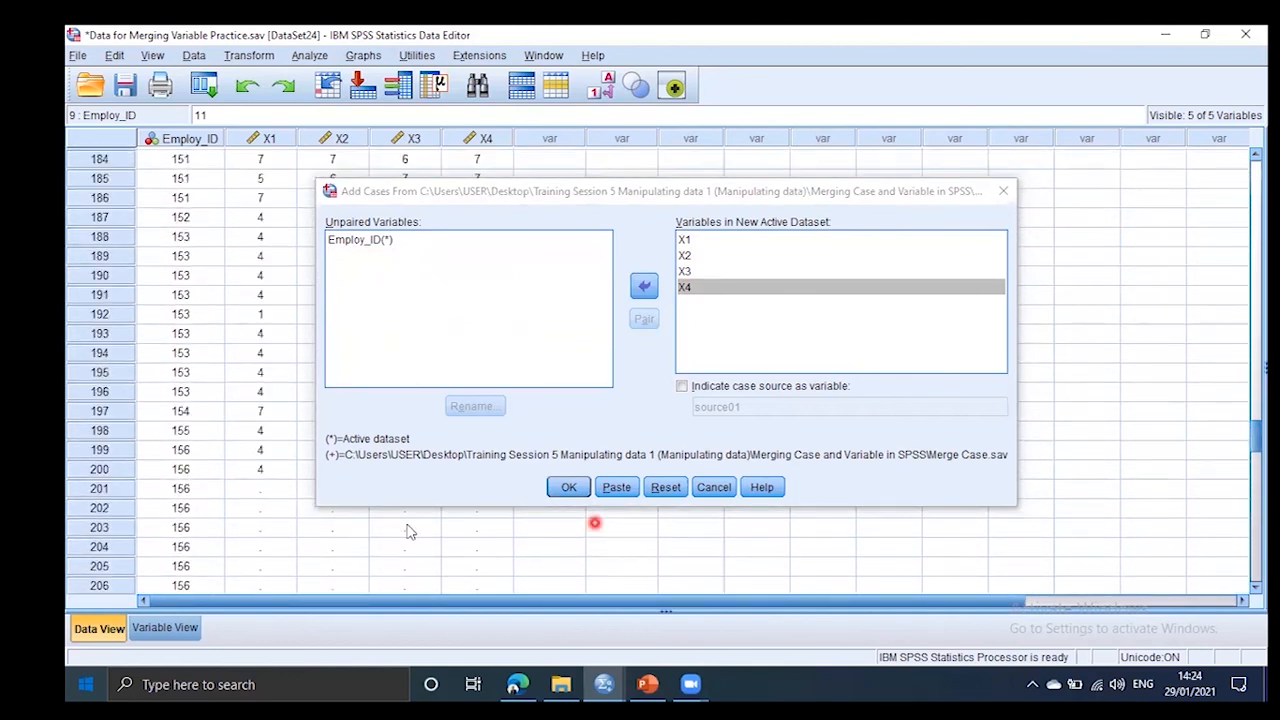
pyautogui.moveTo(97, 488); pyautogui.dragTo(148, 288)
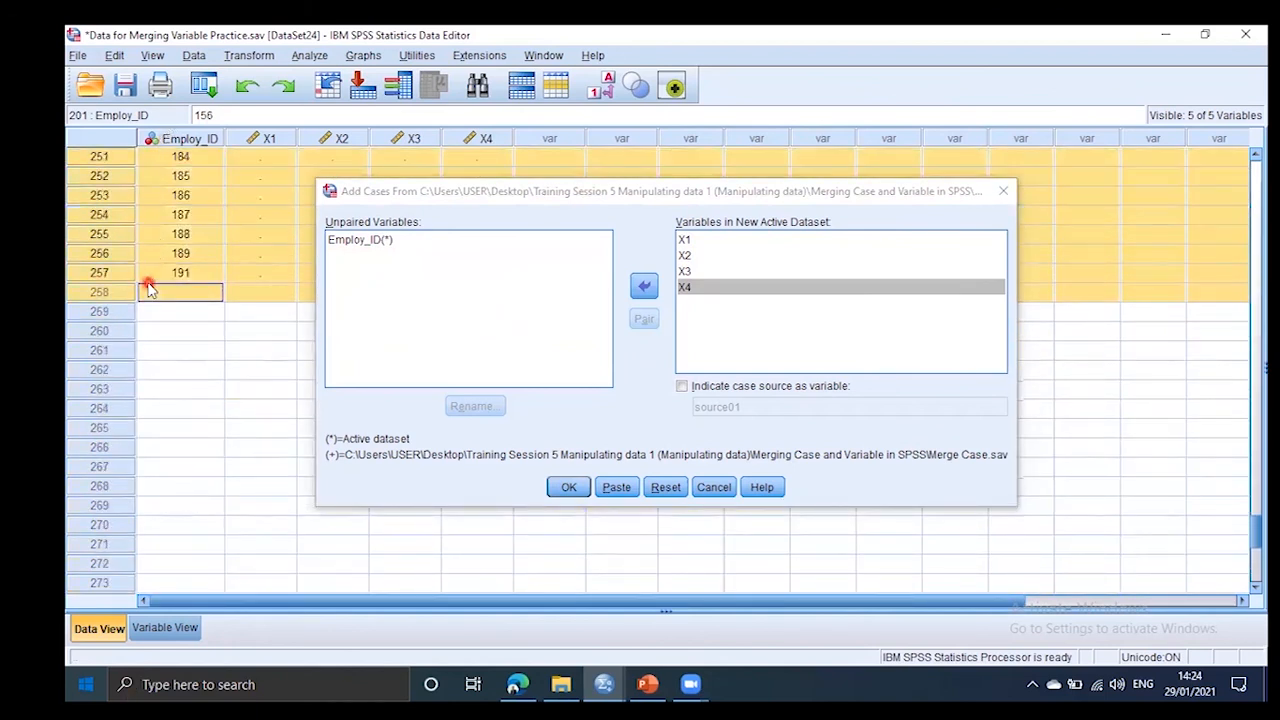
pyautogui.press('Delete')
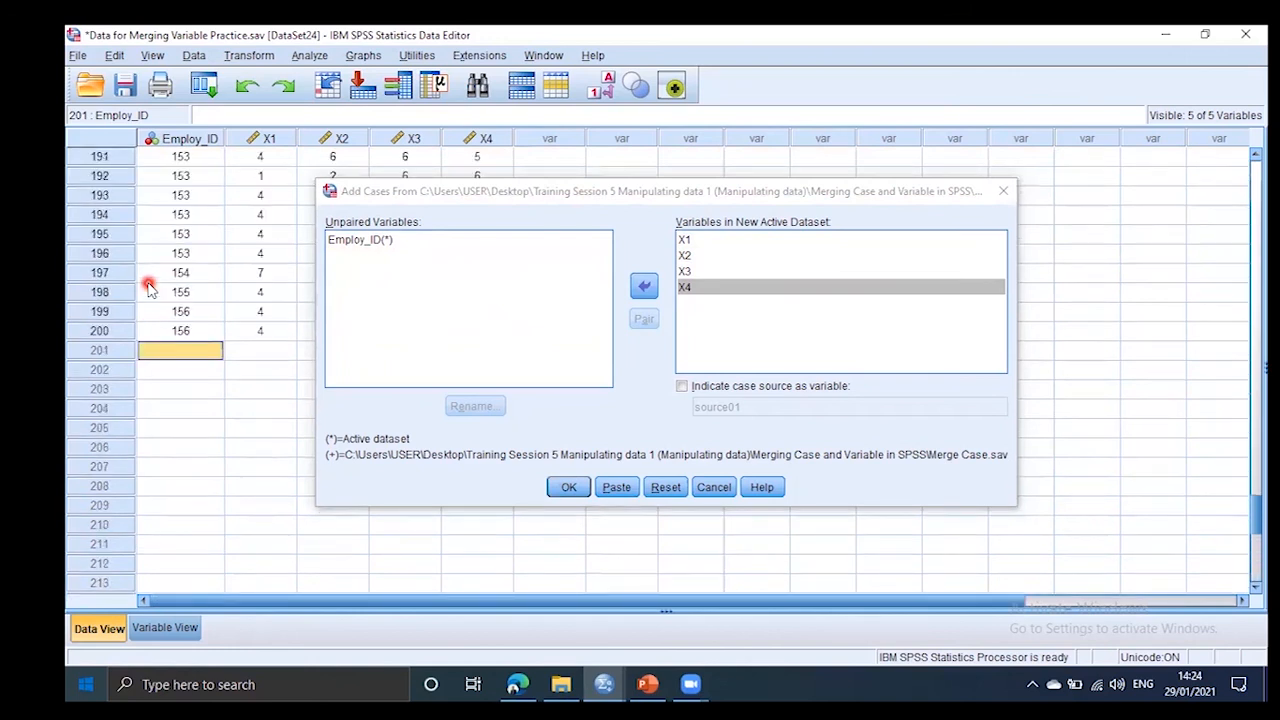
# - Run the Add Cases merge with the paired variables X1 to X4 and review the merged rows
pyautogui.click(578, 192)
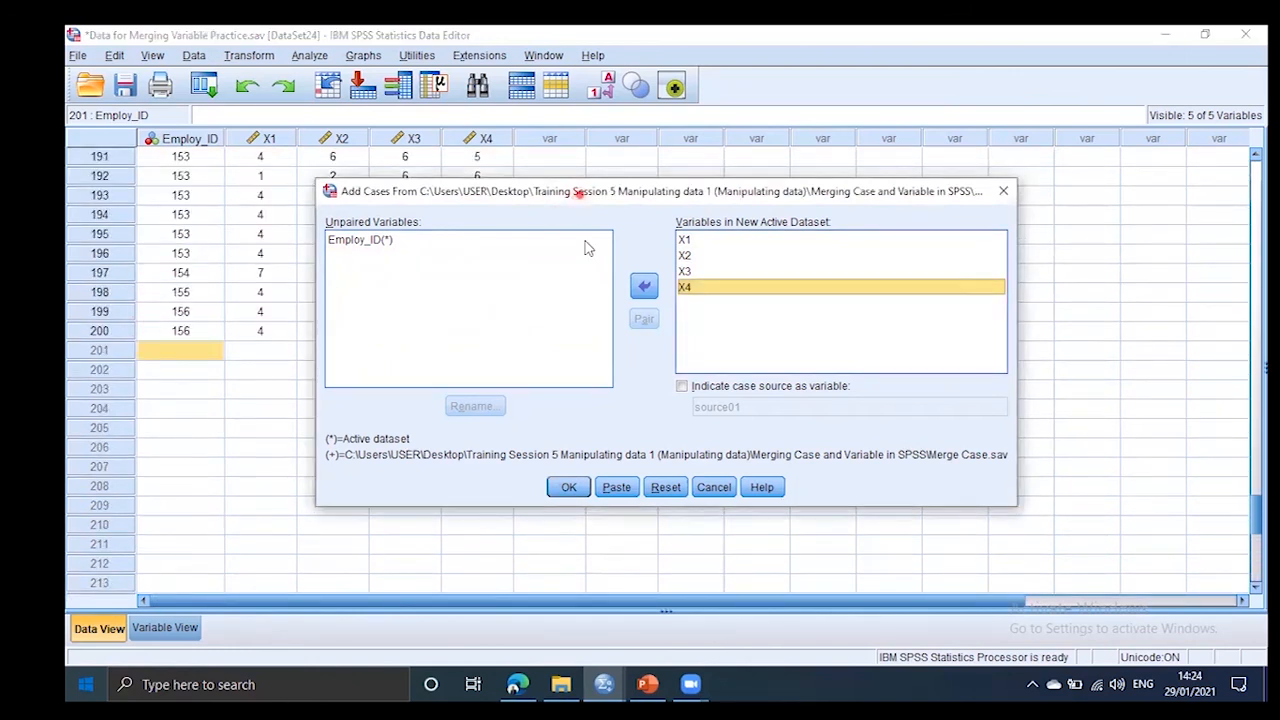
pyautogui.moveTo(578, 192); pyautogui.dragTo(580, 142)
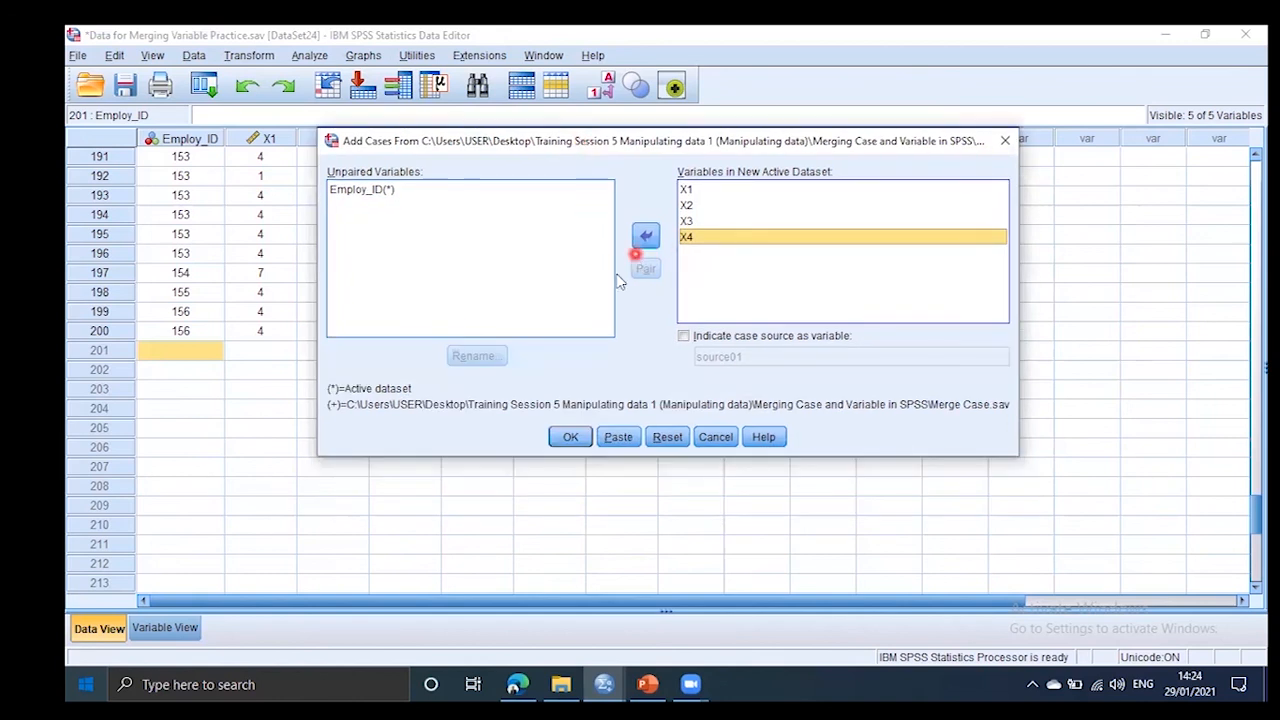
pyautogui.click(567, 442)
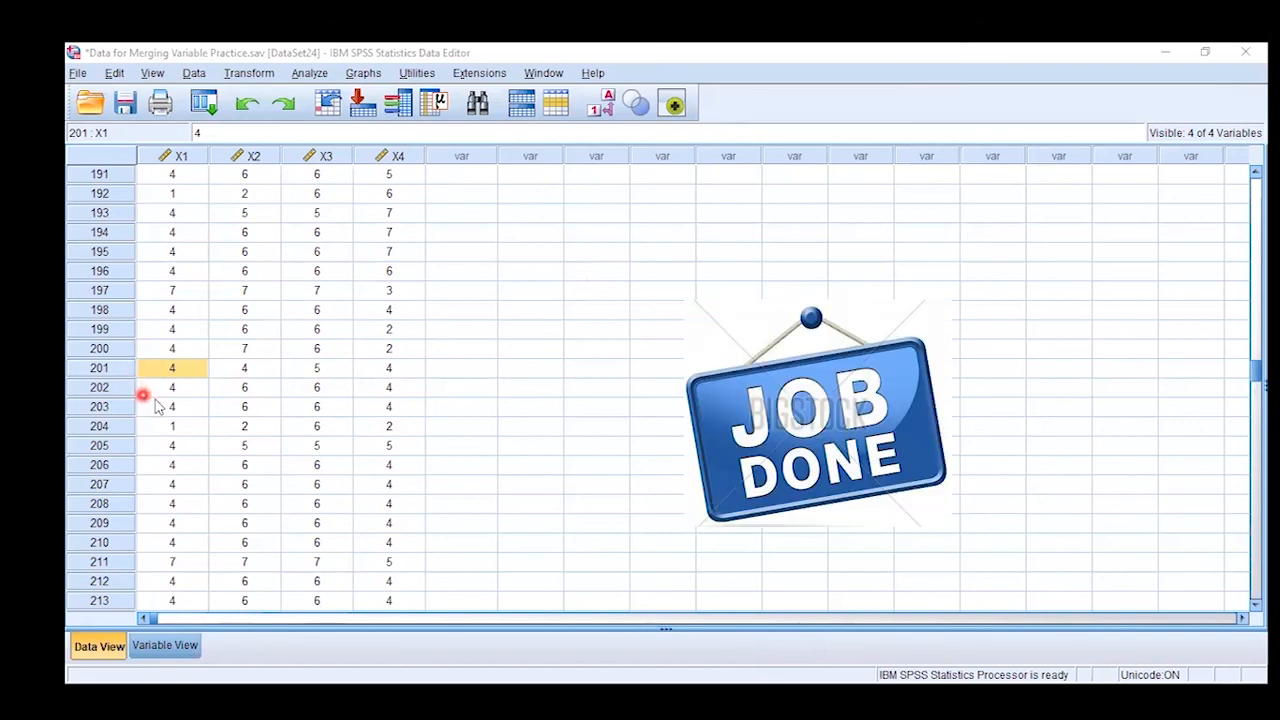
pyautogui.moveTo(1256, 370); pyautogui.dragTo(1191, 200)
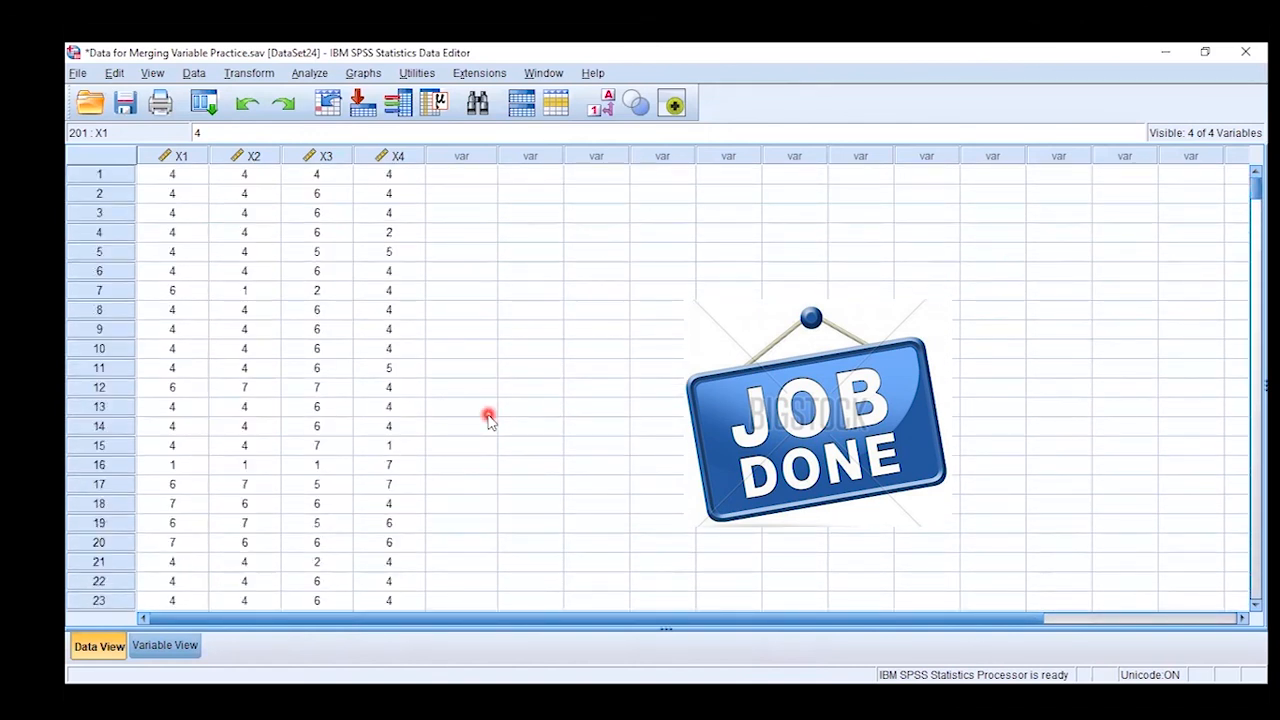